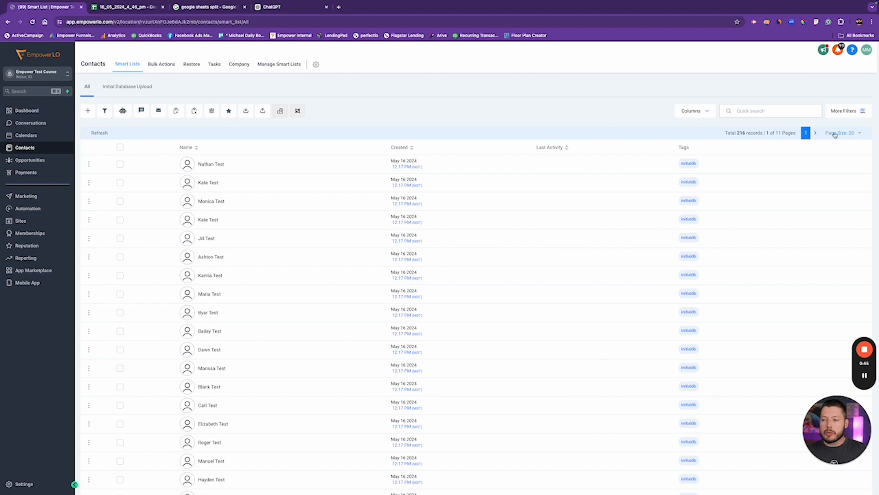
Step: Browse the filters available for contacts, from the most used ones down through the contact information fields
{"action": "left_click", "coordinate": [845, 111]}
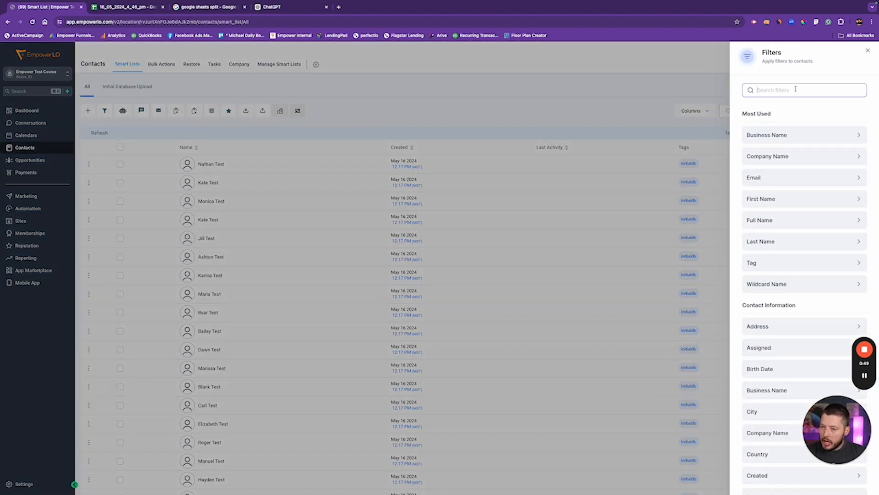
{"action": "left_click", "coordinate": [867, 51]}
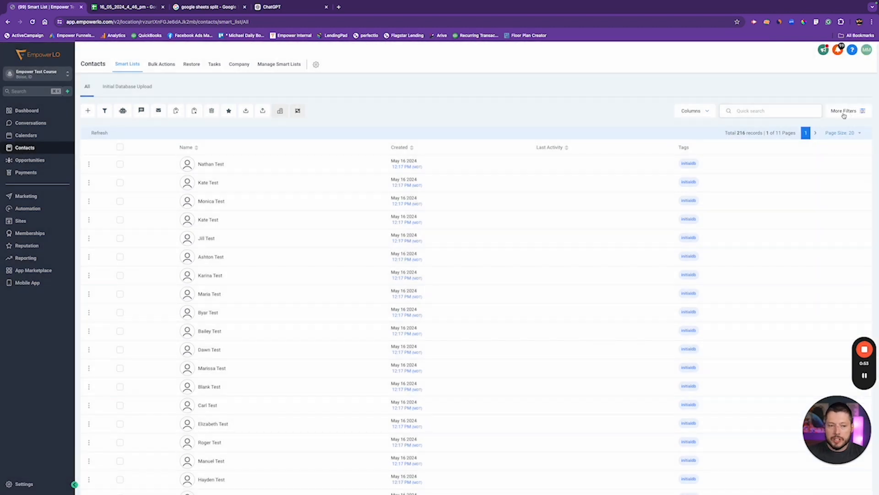
{"action": "left_click", "coordinate": [843, 114]}
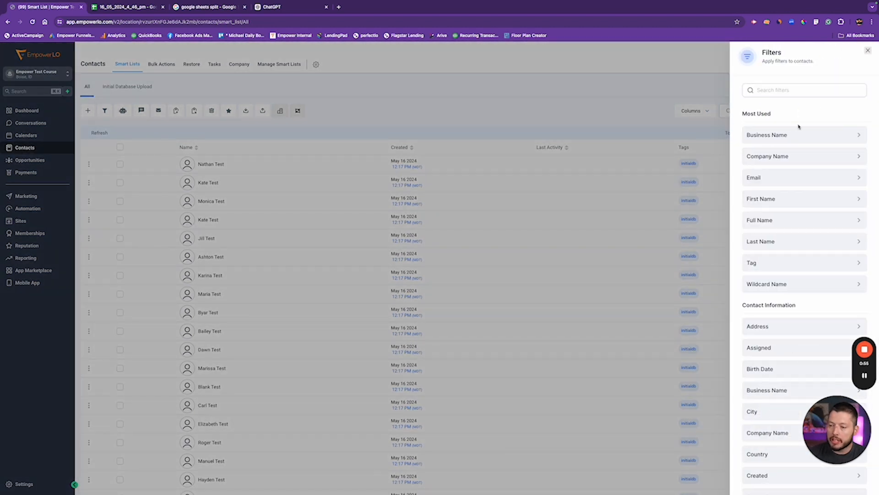
{"action": "scroll", "coordinate": [797, 137], "scroll_direction": "down", "scroll_amount": 10}
{"action": "scroll", "coordinate": [795, 138], "scroll_direction": "up", "scroll_amount": 12}
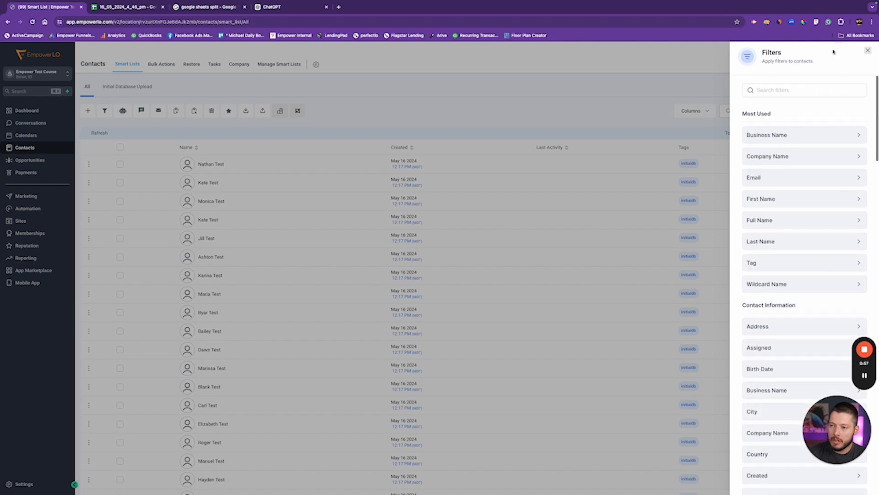
{"action": "left_click", "coordinate": [787, 90]}
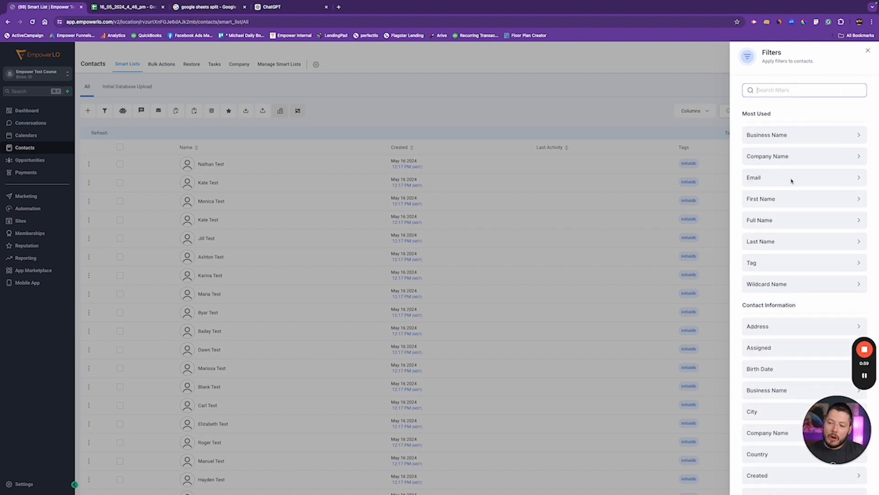
{"action": "scroll", "coordinate": [792, 181], "scroll_direction": "down", "scroll_amount": 10}
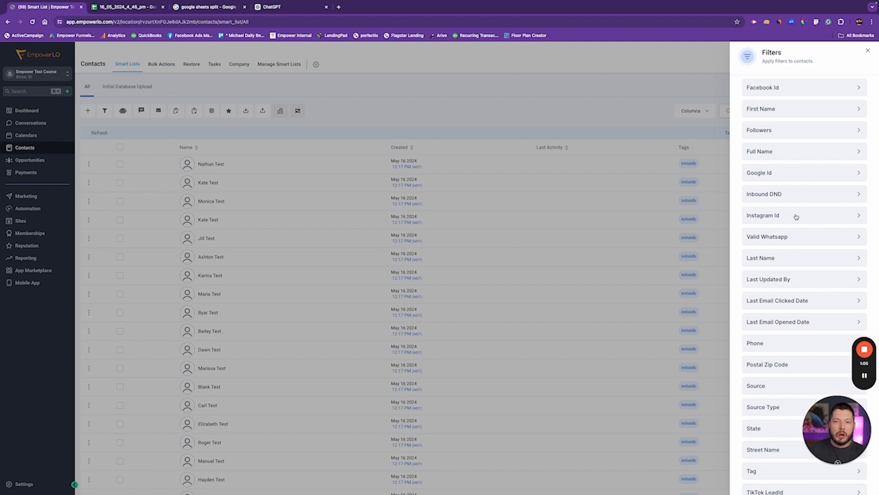
{"action": "left_click", "coordinate": [868, 50]}
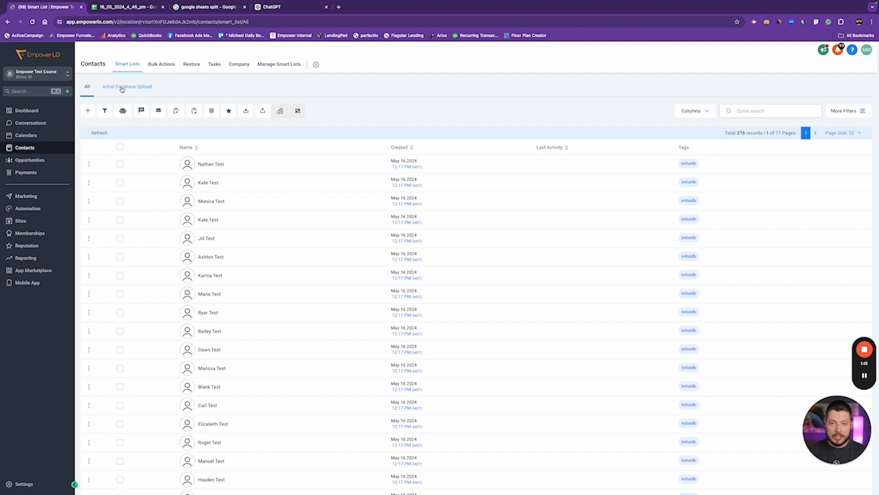
Step: Compare the Initial Database Upload smart list with the All contacts list, ending on All
{"action": "left_click", "coordinate": [122, 88]}
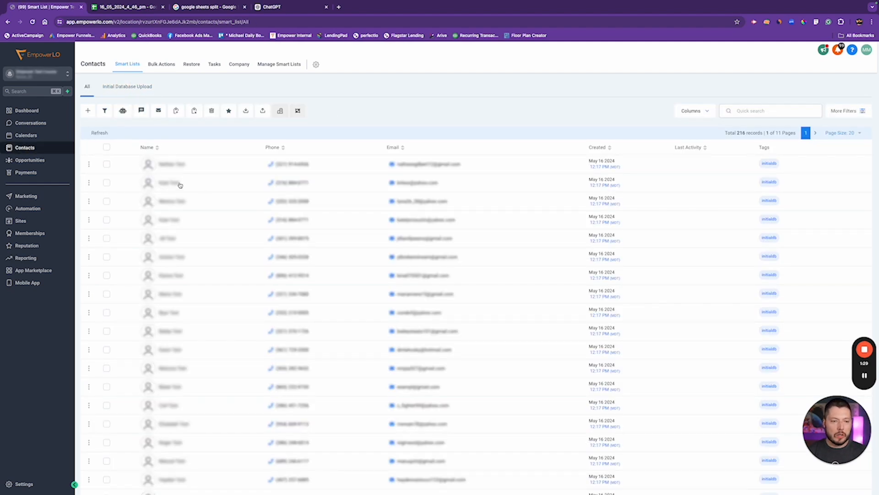
{"action": "left_click", "coordinate": [87, 89]}
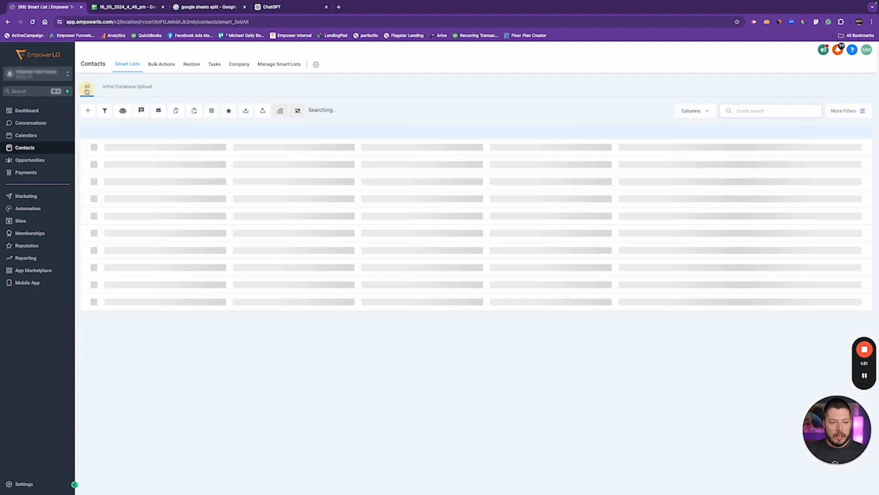
{"action": "left_click", "coordinate": [117, 88]}
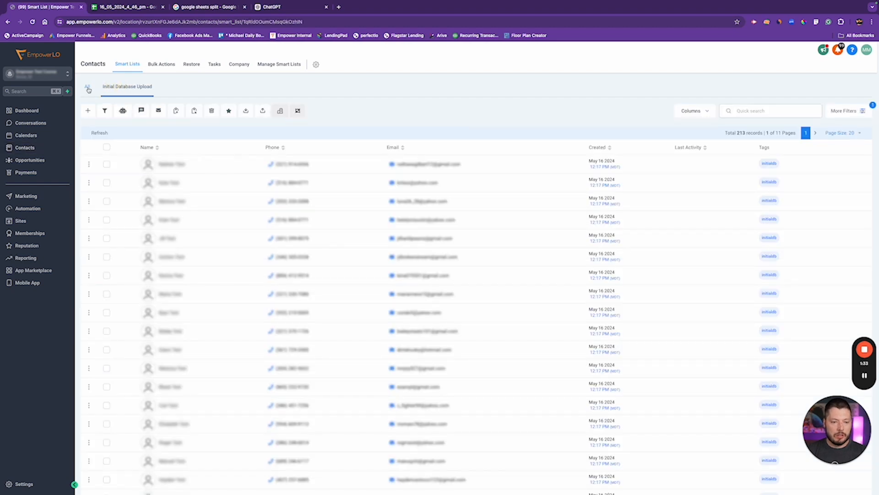
{"action": "right_click", "coordinate": [83, 87]}
{"action": "left_click", "coordinate": [85, 86]}
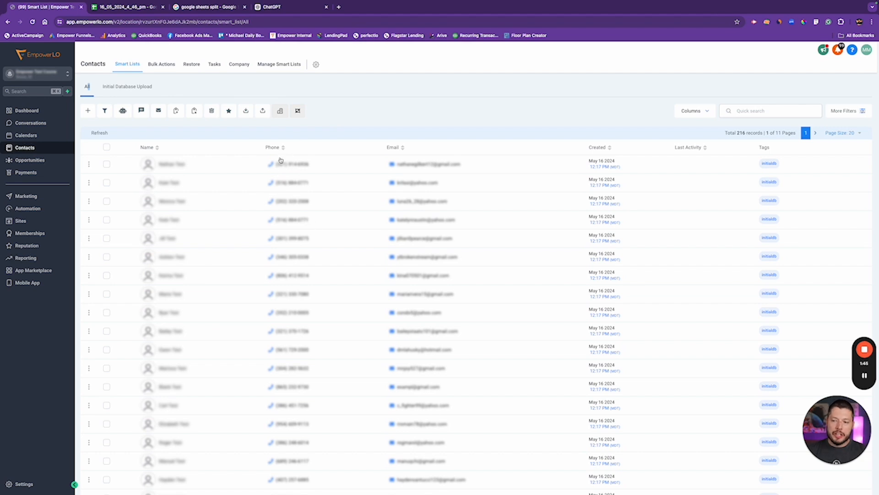
Step: Hide the Email and Phone columns in the All contacts list
{"action": "left_click", "coordinate": [704, 112]}
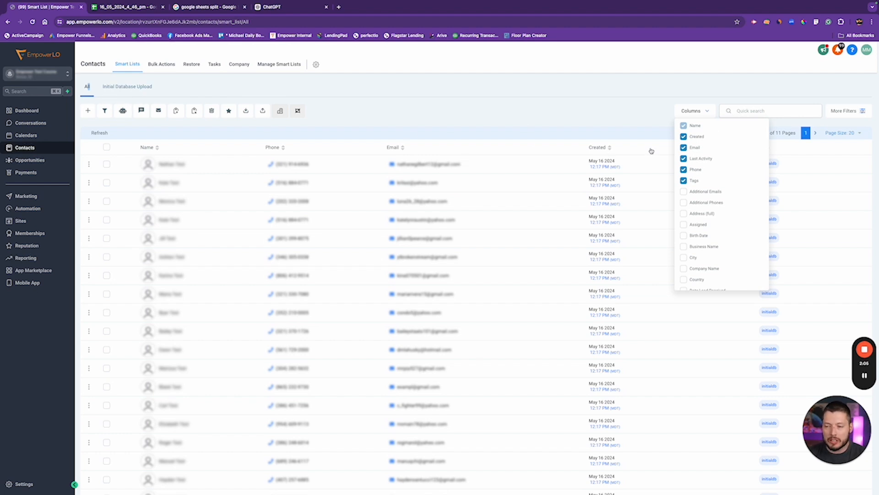
{"action": "left_click", "coordinate": [684, 148]}
{"action": "left_click", "coordinate": [684, 159]}
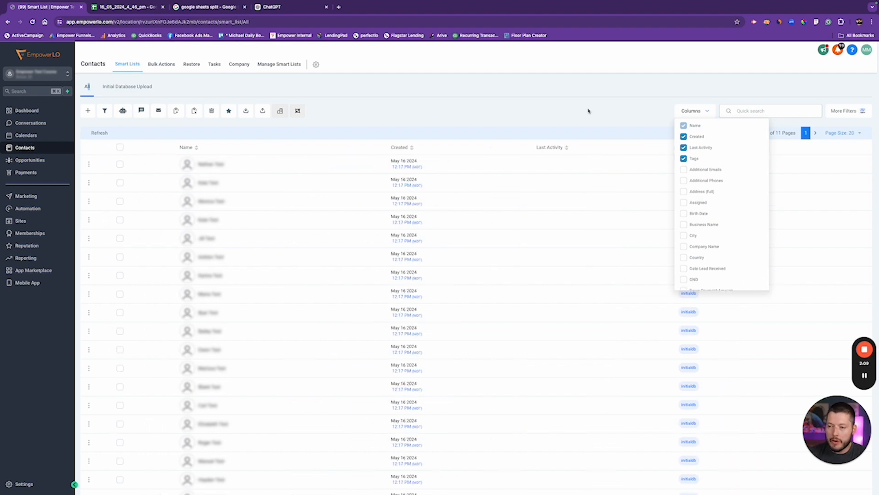
{"action": "left_click", "coordinate": [590, 105]}
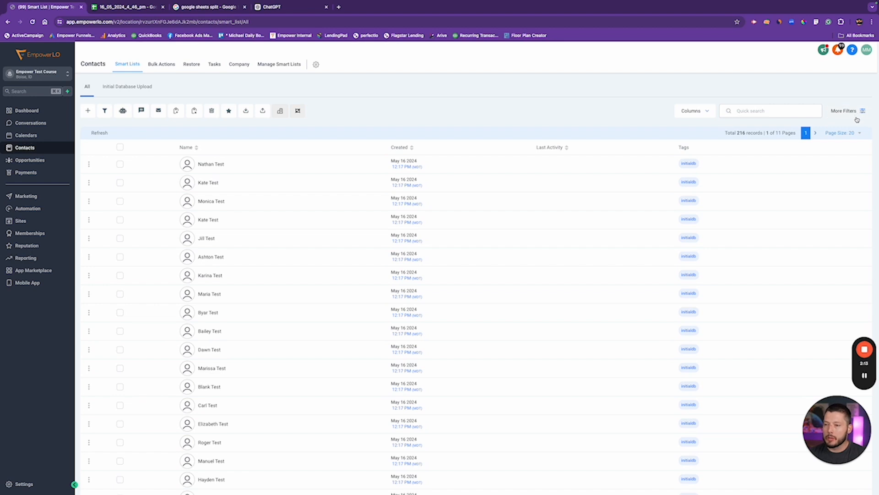
Step: Show the Down Payment Amount and Down Payment Source columns in the contacts list
{"action": "left_click", "coordinate": [695, 112]}
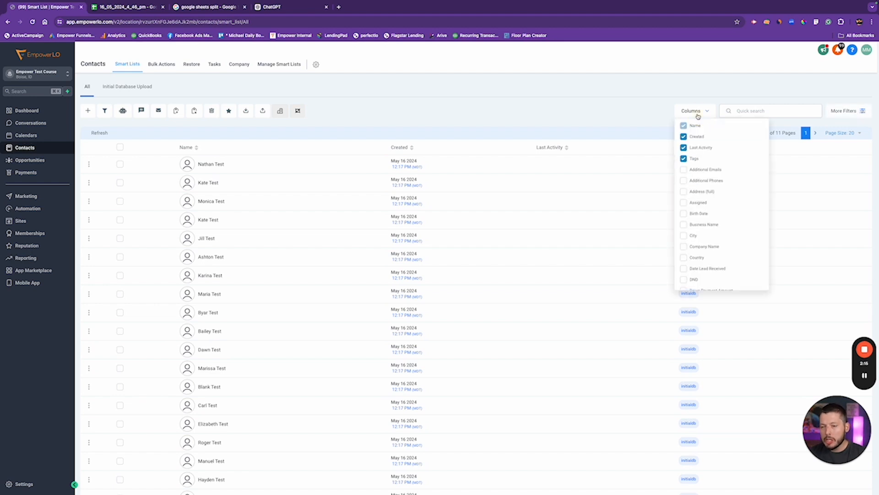
{"action": "scroll", "coordinate": [709, 193], "scroll_direction": "down", "scroll_amount": 2}
{"action": "scroll", "coordinate": [708, 193], "scroll_direction": "down", "scroll_amount": 3}
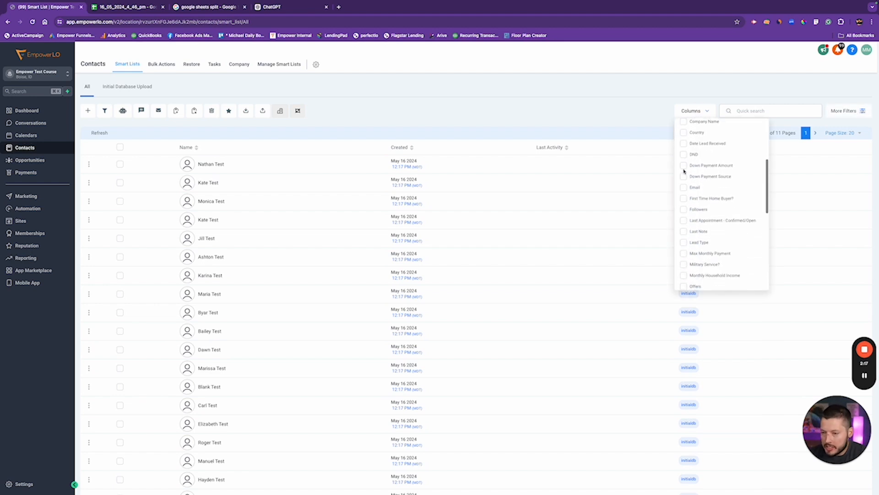
{"action": "left_click", "coordinate": [684, 166]}
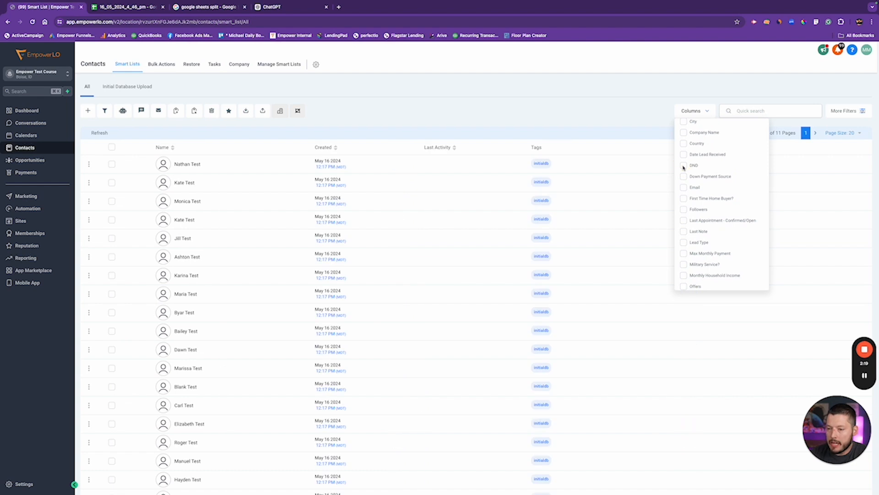
{"action": "scroll", "coordinate": [683, 169], "scroll_direction": "down", "scroll_amount": 1}
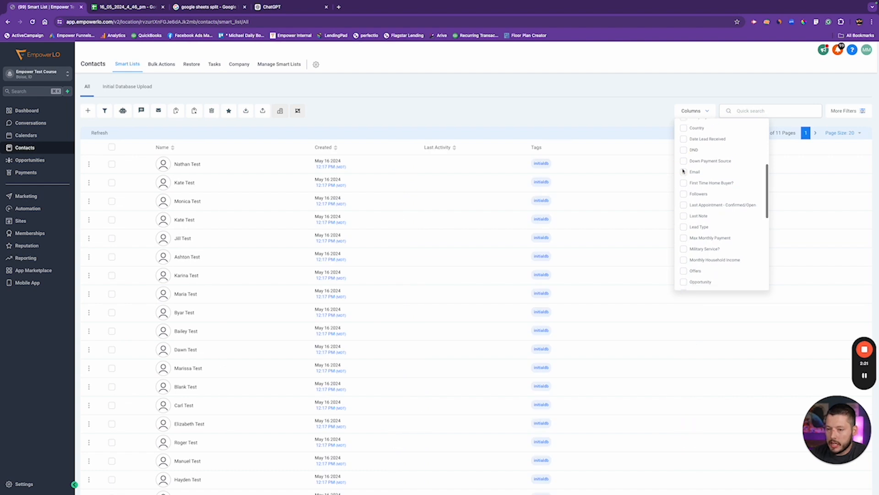
{"action": "left_click", "coordinate": [684, 160]}
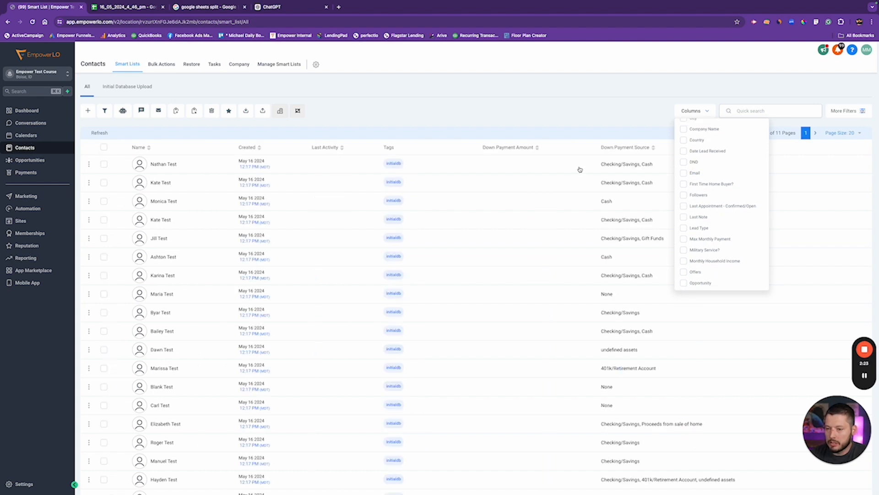
{"action": "left_click", "coordinate": [483, 175]}
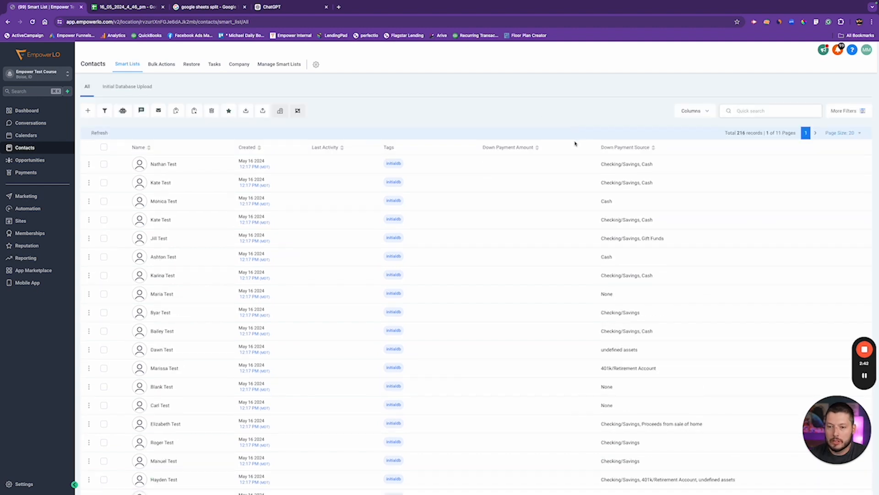
Step: Examine the custom field filters available for contacts, such as the down payment and monthly payment fields
{"action": "scroll", "coordinate": [520, 226], "scroll_direction": "down", "scroll_amount": 2}
{"action": "scroll", "coordinate": [520, 226], "scroll_direction": "up", "scroll_amount": 2}
{"action": "left_click", "coordinate": [853, 111]}
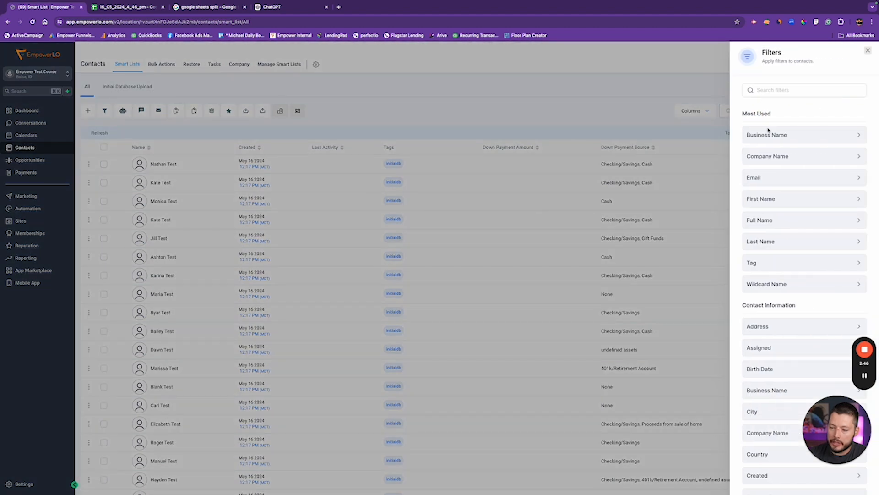
{"action": "scroll", "coordinate": [766, 162], "scroll_direction": "down", "scroll_amount": 10}
{"action": "scroll", "coordinate": [762, 293], "scroll_direction": "down", "scroll_amount": 4}
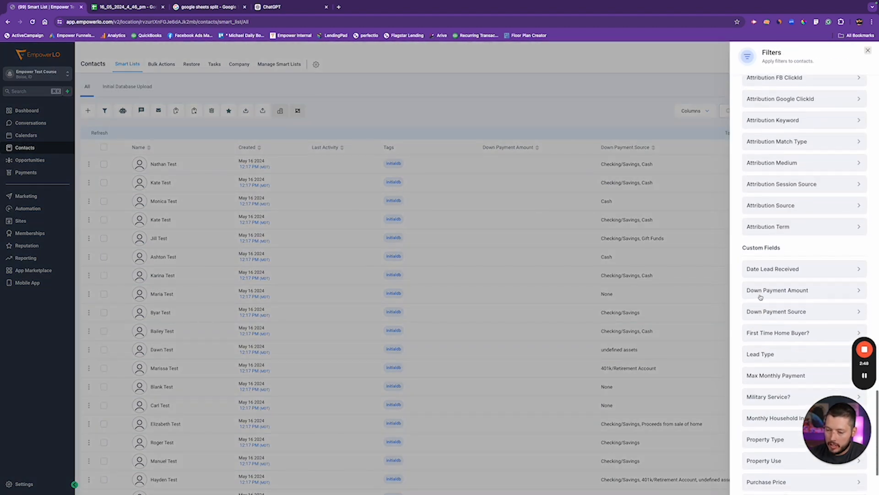
{"action": "scroll", "coordinate": [756, 292], "scroll_direction": "down", "scroll_amount": 1}
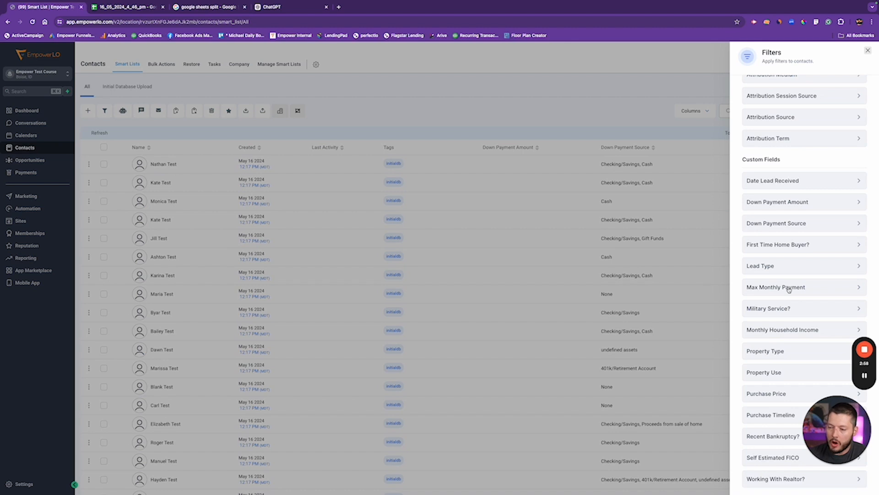
{"action": "left_click", "coordinate": [553, 96]}
Step: Add the Monthly Household Income and Max Monthly Payment columns to the contacts list
{"action": "left_click", "coordinate": [686, 111]}
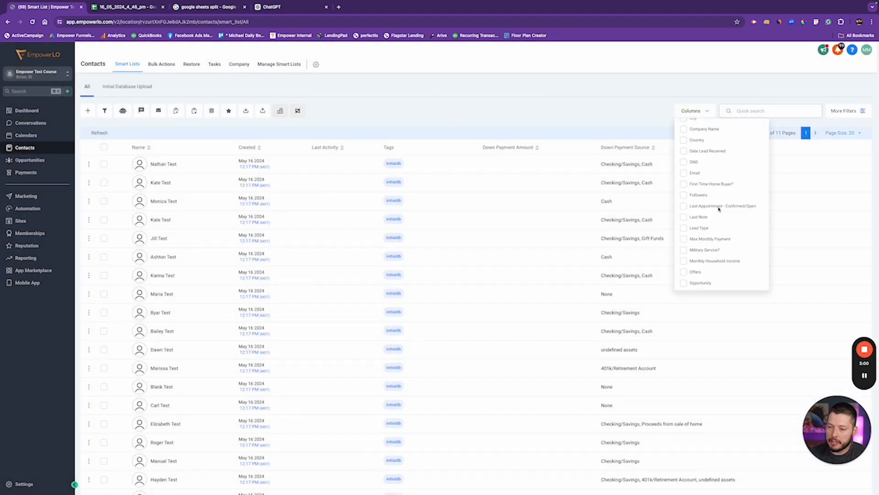
{"action": "left_click", "coordinate": [685, 260]}
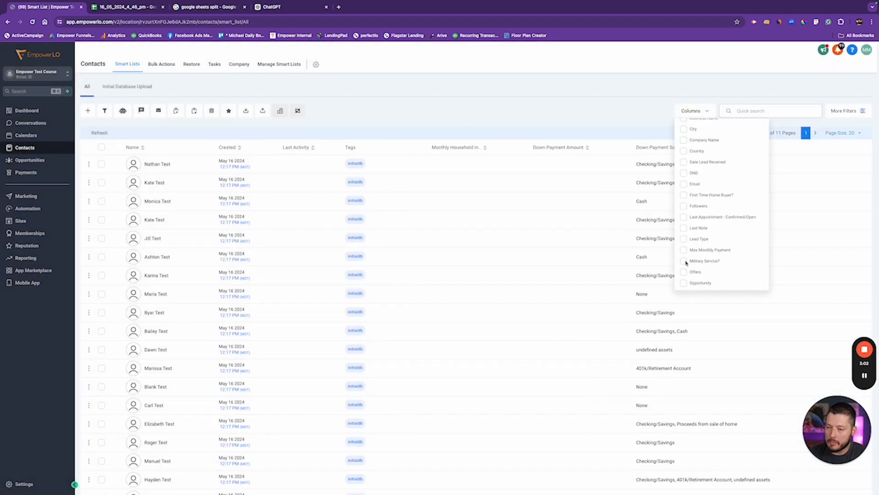
{"action": "scroll", "coordinate": [700, 192], "scroll_direction": "down", "scroll_amount": 3}
{"action": "left_click", "coordinate": [683, 206]}
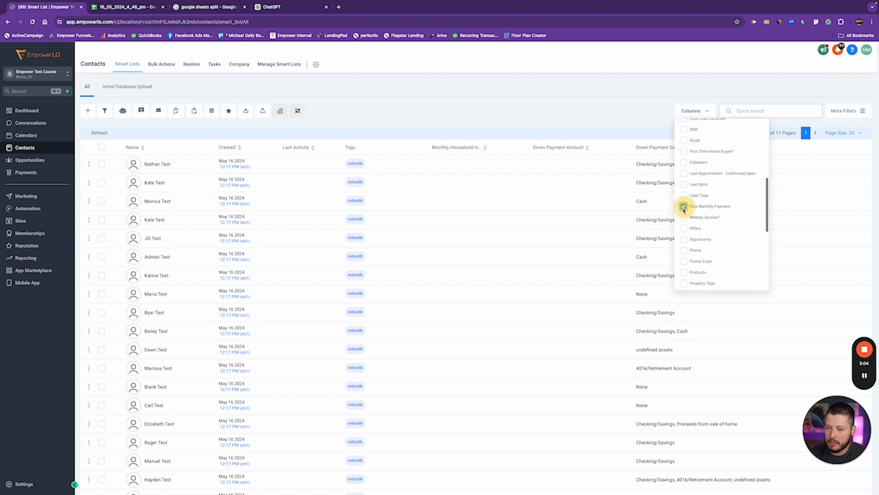
{"action": "scroll", "coordinate": [687, 238], "scroll_direction": "down", "scroll_amount": 3}
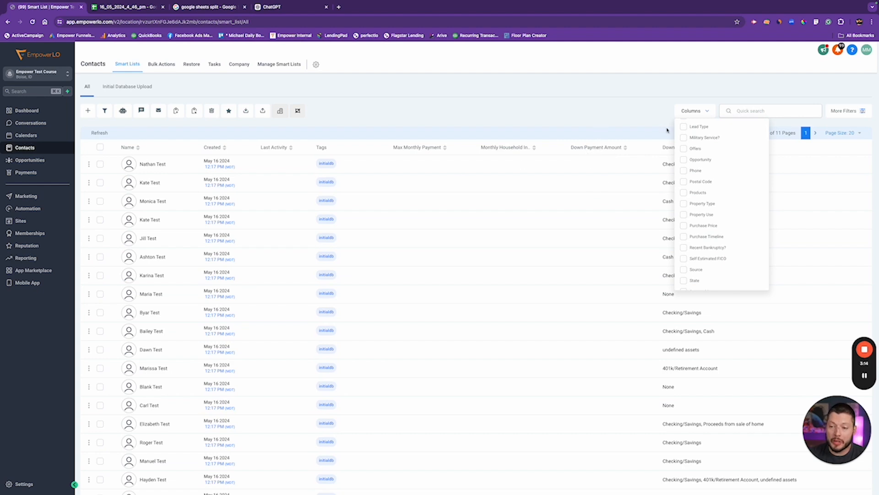
{"action": "left_click", "coordinate": [559, 115]}
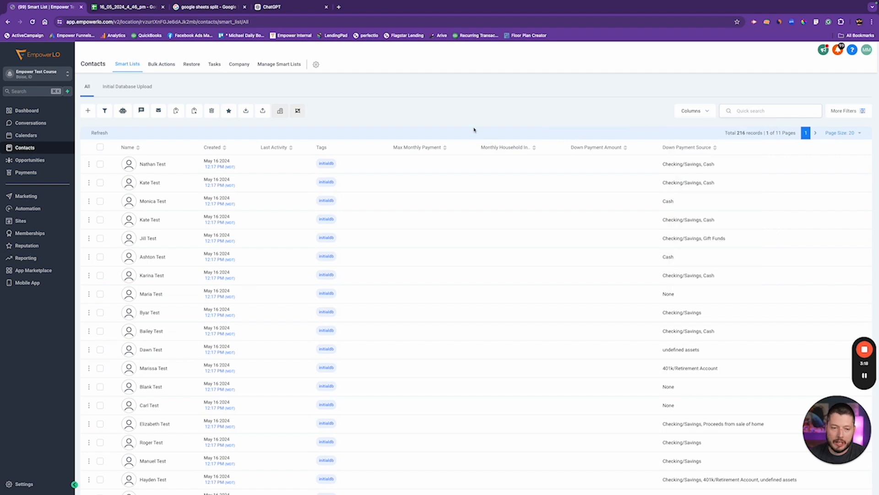
Step: Switch to the 16_05_2024_4_46_pm spreadsheet in Google Sheets and apply the Number format to the down payment savings column
{"action": "left_click", "coordinate": [127, 8]}
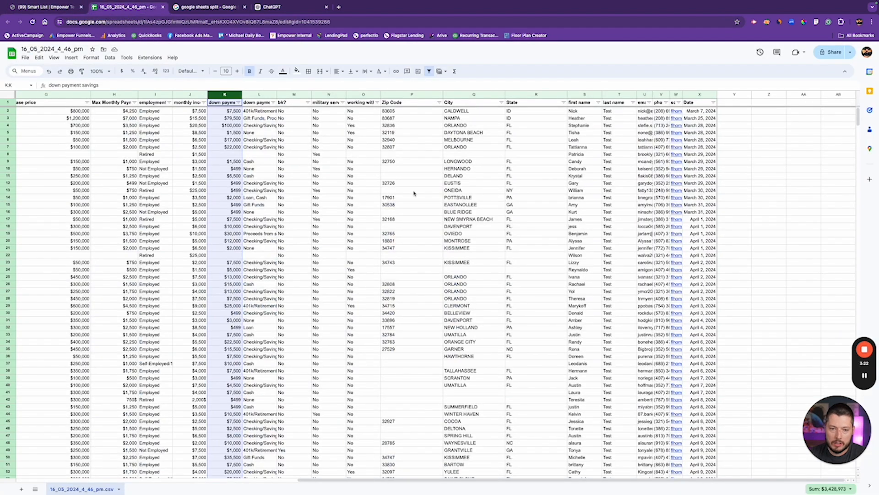
{"action": "scroll", "coordinate": [598, 224], "scroll_direction": "left", "scroll_amount": 8}
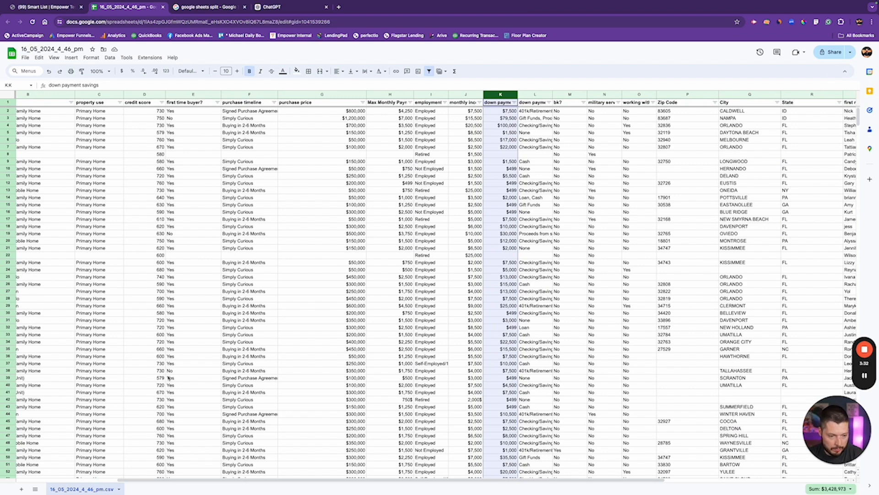
{"action": "scroll", "coordinate": [169, 378], "scroll_direction": "left", "scroll_amount": 3}
{"action": "scroll", "coordinate": [304, 359], "scroll_direction": "right", "scroll_amount": 2}
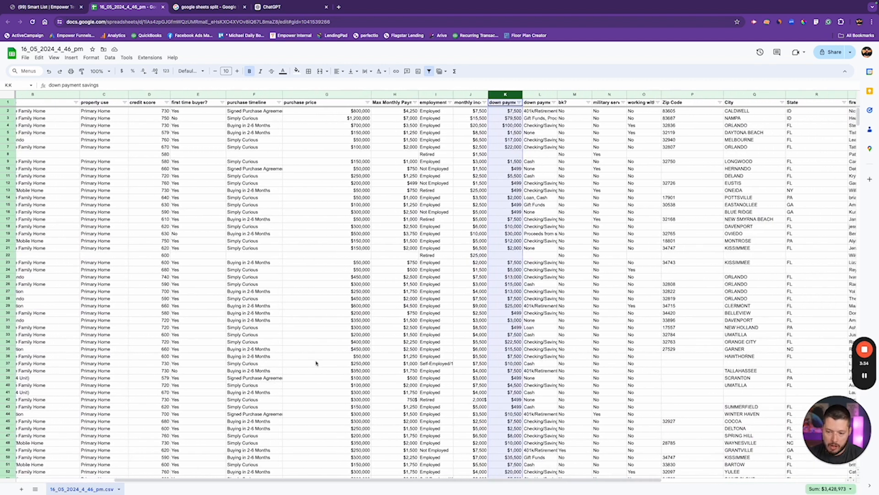
{"action": "scroll", "coordinate": [507, 249], "scroll_direction": "right", "scroll_amount": 2}
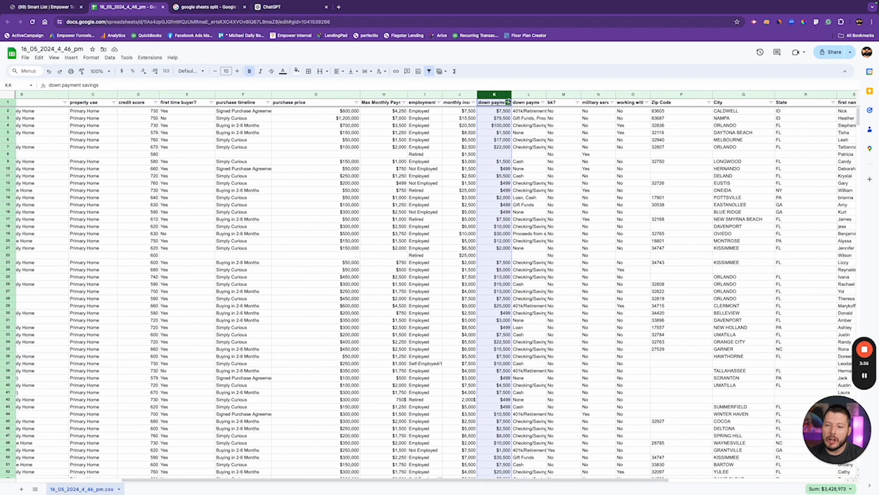
{"action": "left_click", "coordinate": [94, 56]}
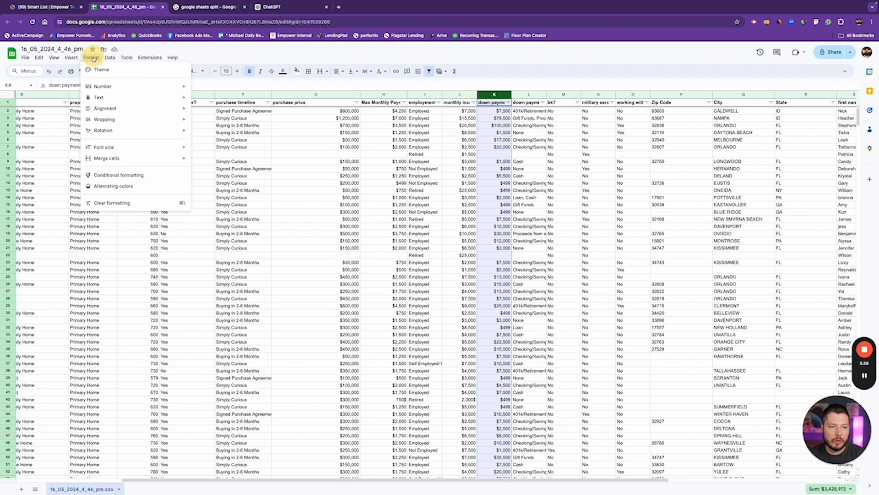
{"action": "mouse_move", "coordinate": [129, 91]}
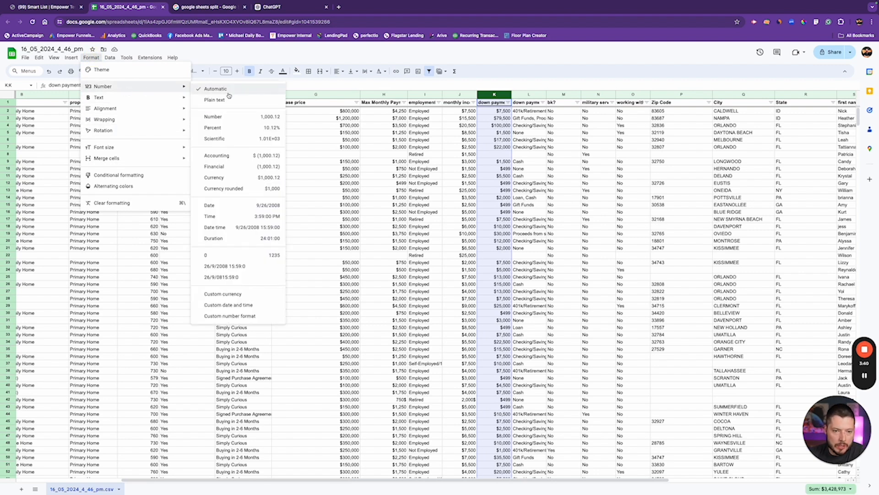
{"action": "left_click", "coordinate": [225, 118]}
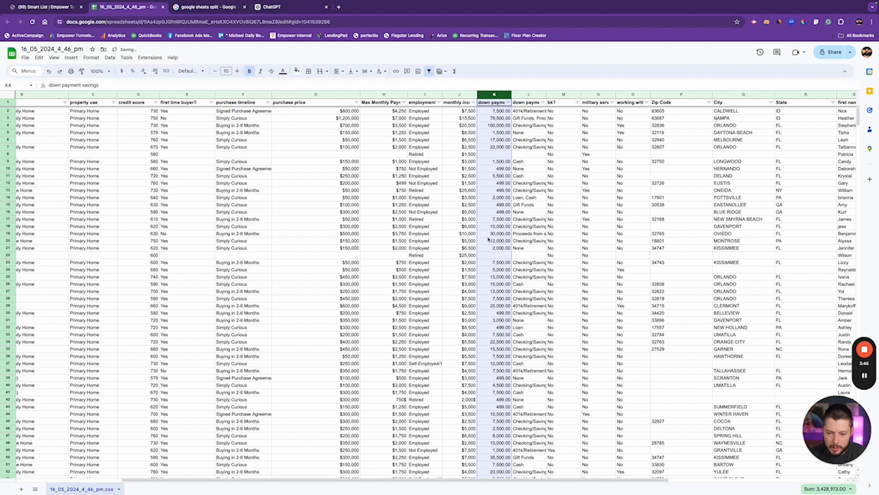
Step: Apply the Number format to the monthly income and purchase price columns
{"action": "left_click", "coordinate": [458, 94]}
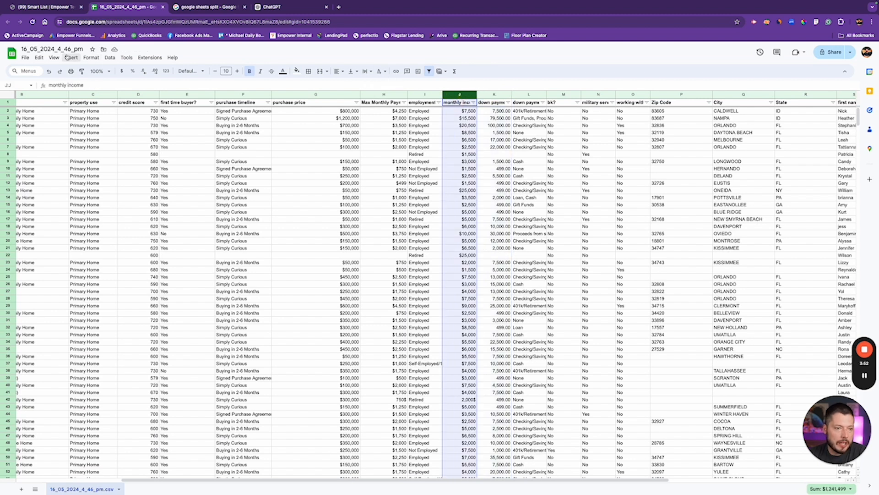
{"action": "left_click", "coordinate": [90, 58]}
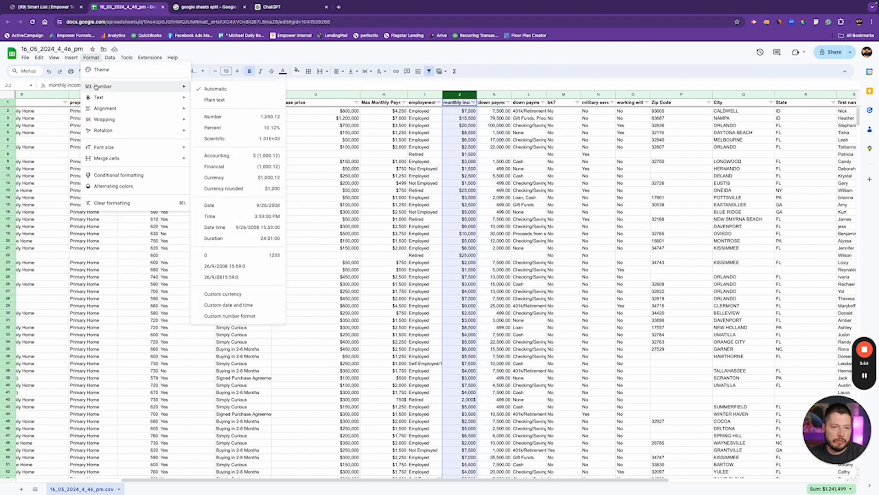
{"action": "left_click", "coordinate": [242, 120]}
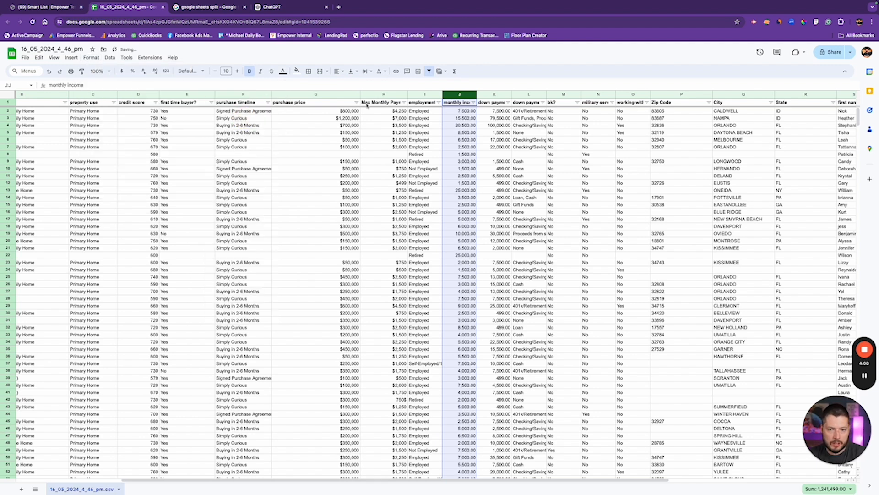
{"action": "left_click", "coordinate": [320, 94]}
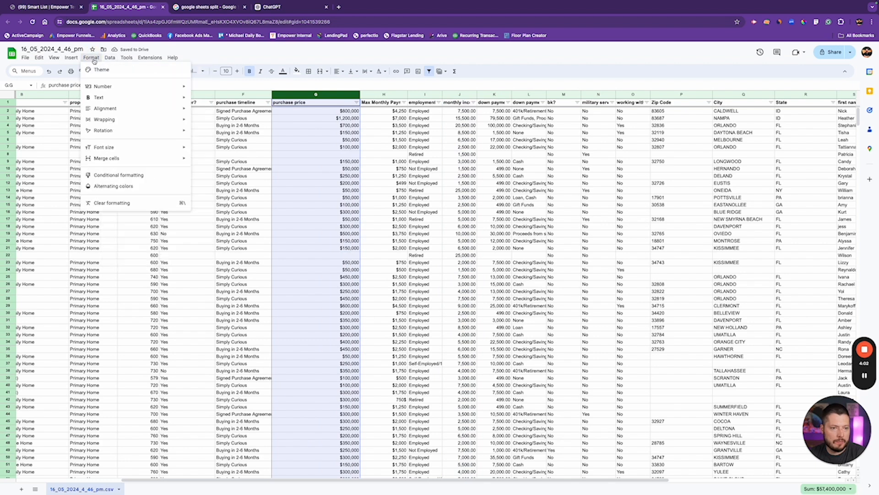
{"action": "mouse_move", "coordinate": [119, 87]}
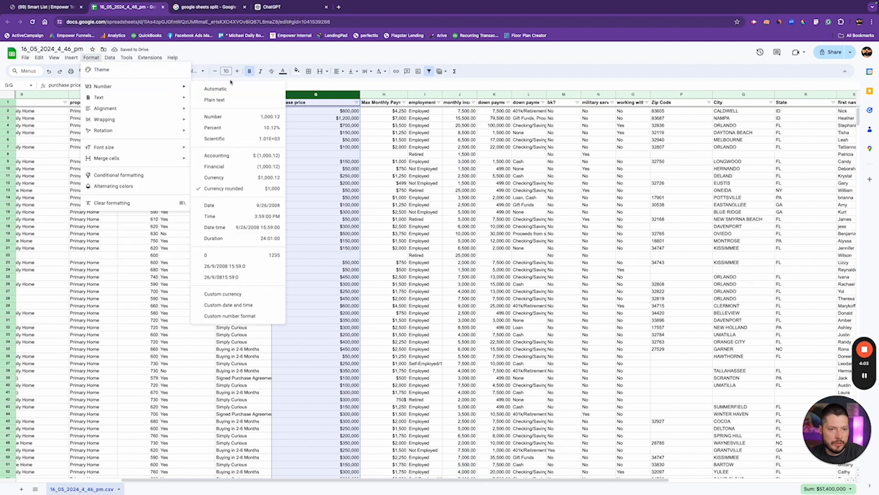
{"action": "left_click", "coordinate": [219, 117]}
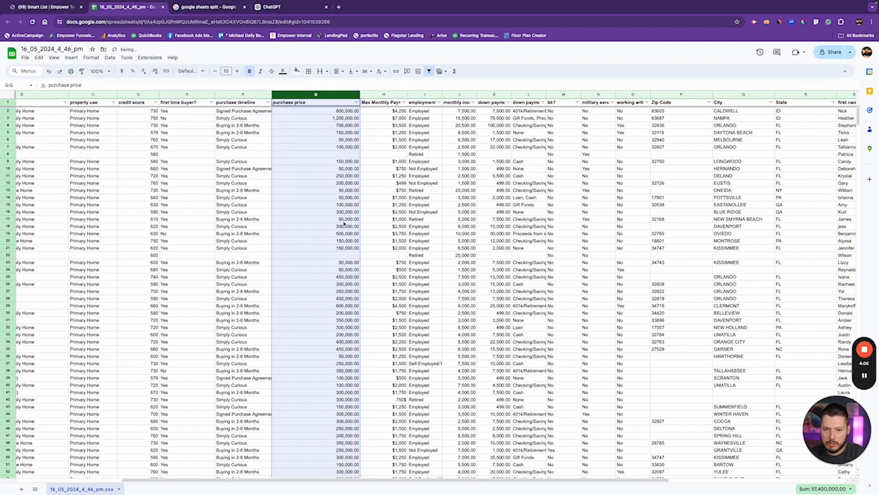
Step: Apply the Number format to the Max Monthly Payment column
{"action": "scroll", "coordinate": [714, 164], "scroll_direction": "right", "scroll_amount": 5}
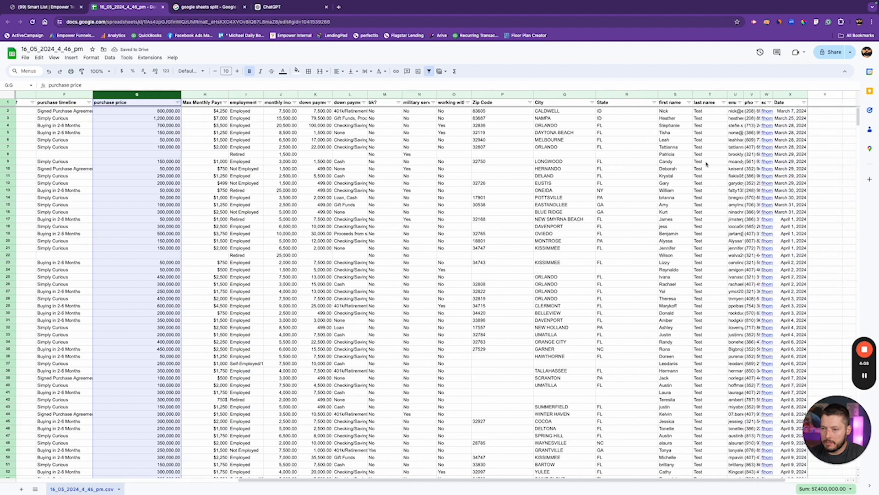
{"action": "scroll", "coordinate": [710, 163], "scroll_direction": "left", "scroll_amount": 10}
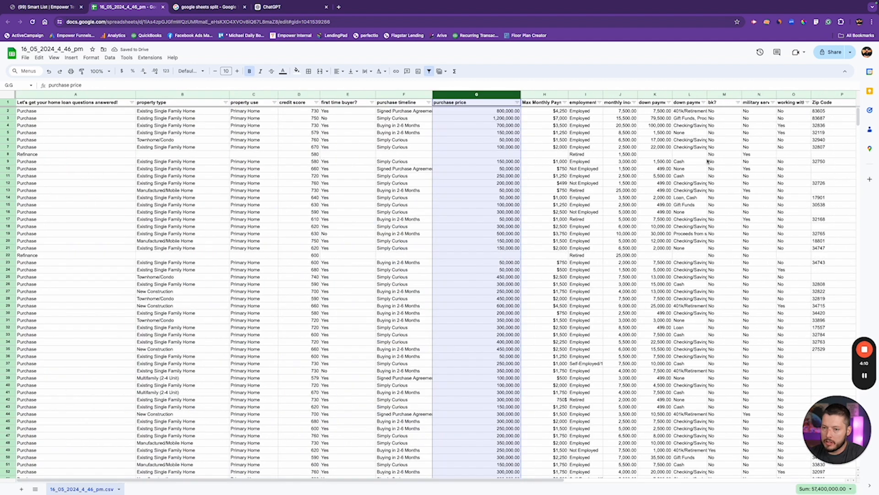
{"action": "left_click", "coordinate": [542, 95]}
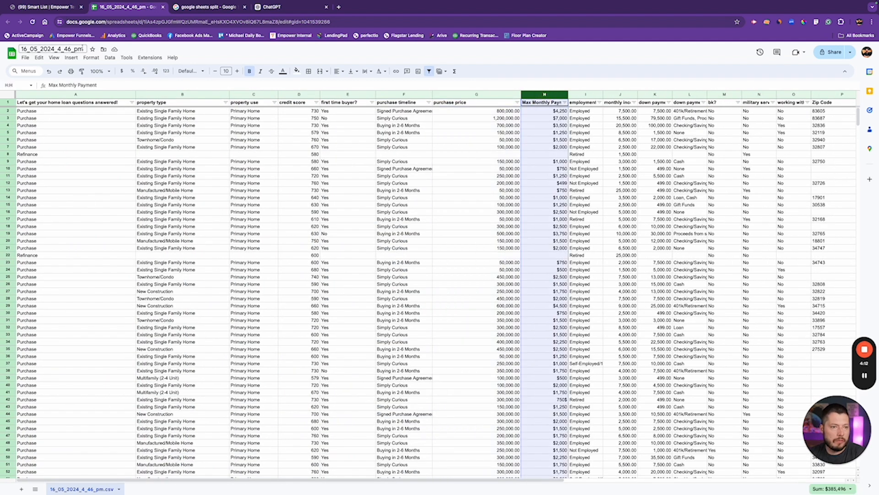
{"action": "left_click", "coordinate": [92, 57]}
{"action": "mouse_move", "coordinate": [113, 88]}
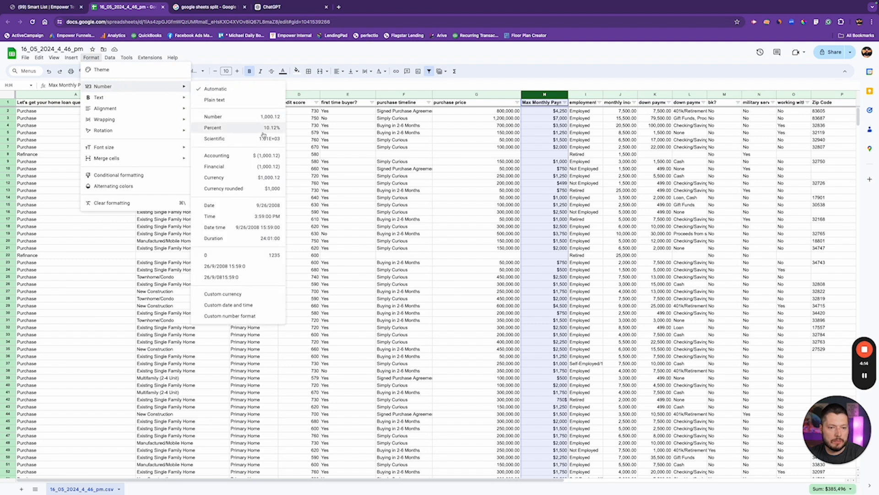
{"action": "left_click", "coordinate": [227, 118]}
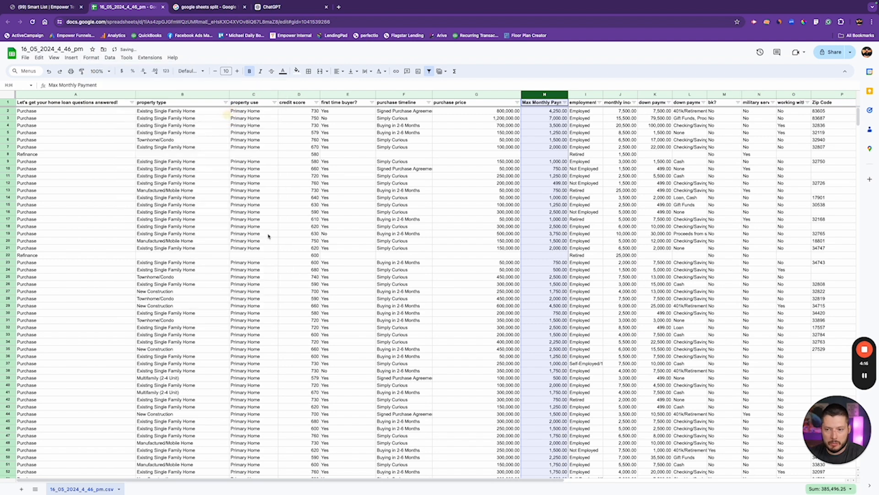
Step: Download the reformatted spreadsheet as a Comma Separated Values (.csv) file
{"action": "scroll", "coordinate": [301, 277], "scroll_direction": "right", "scroll_amount": 5}
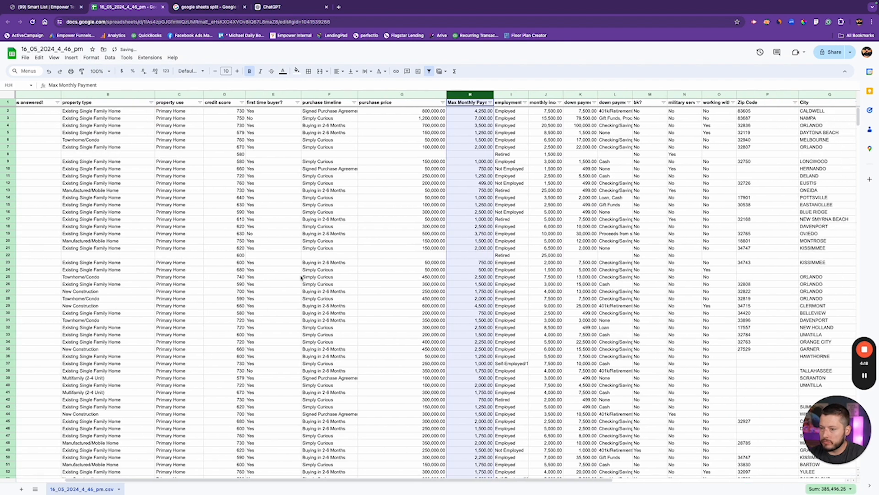
{"action": "scroll", "coordinate": [300, 274], "scroll_direction": "left", "scroll_amount": 5}
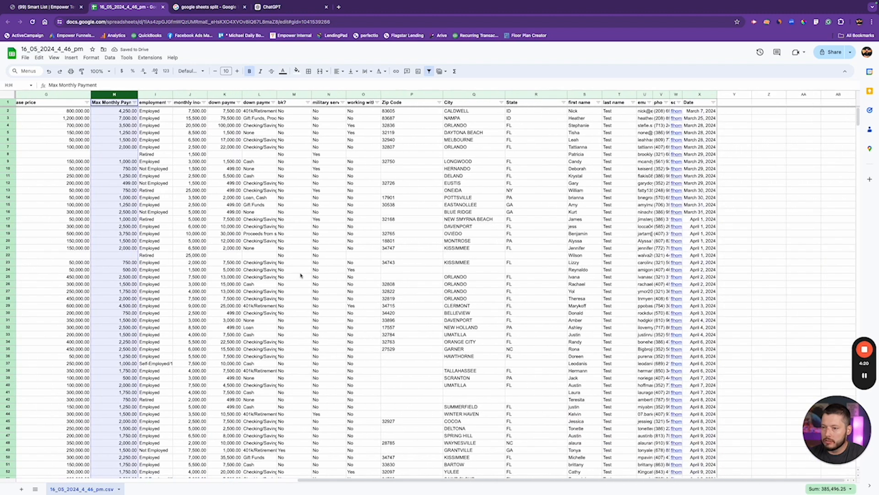
{"action": "left_click", "coordinate": [25, 58]}
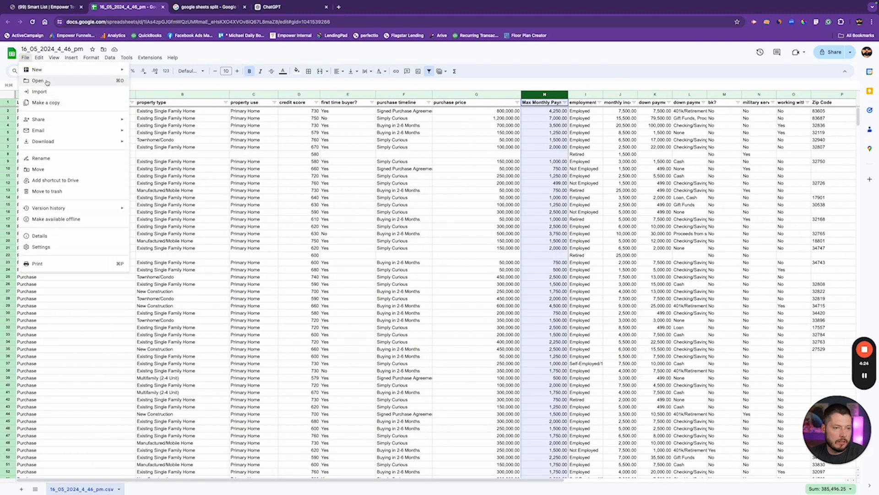
{"action": "mouse_move", "coordinate": [46, 120]}
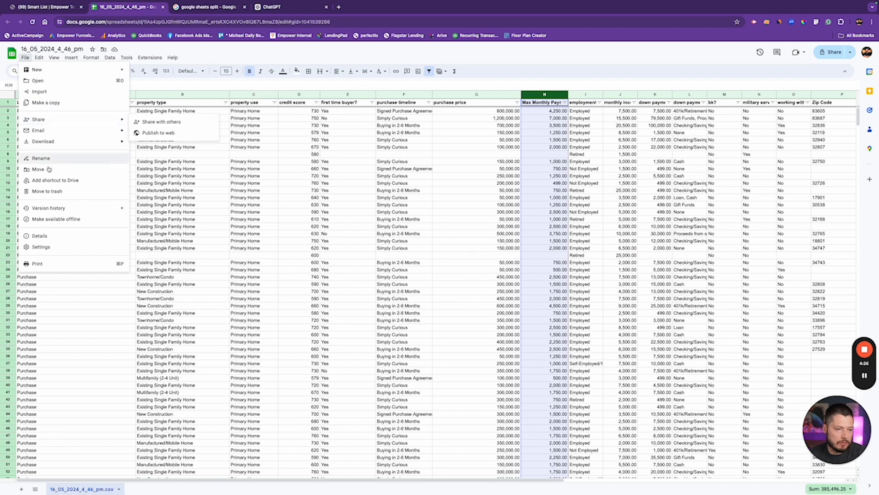
{"action": "mouse_move", "coordinate": [64, 142]}
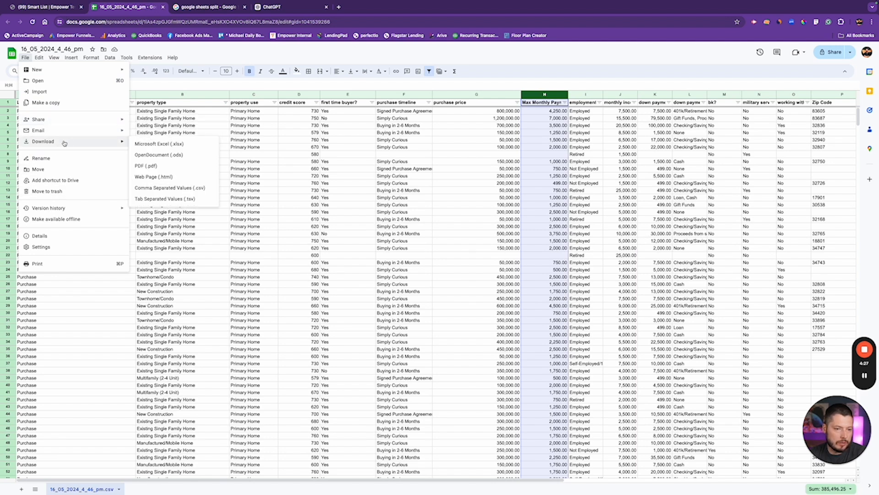
{"action": "left_click", "coordinate": [168, 188]}
Step: Switch to the EmpowerLO contacts, upload the downloaded 16_05_2024_4_46_pm CSV for import, and confirm contact consent to proceed to column mapping
{"action": "left_click", "coordinate": [51, 7]}
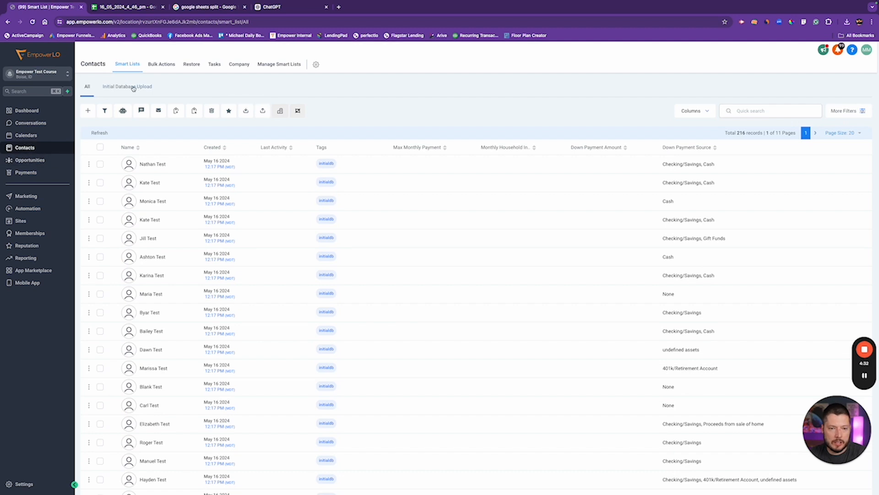
{"action": "left_click", "coordinate": [263, 112]}
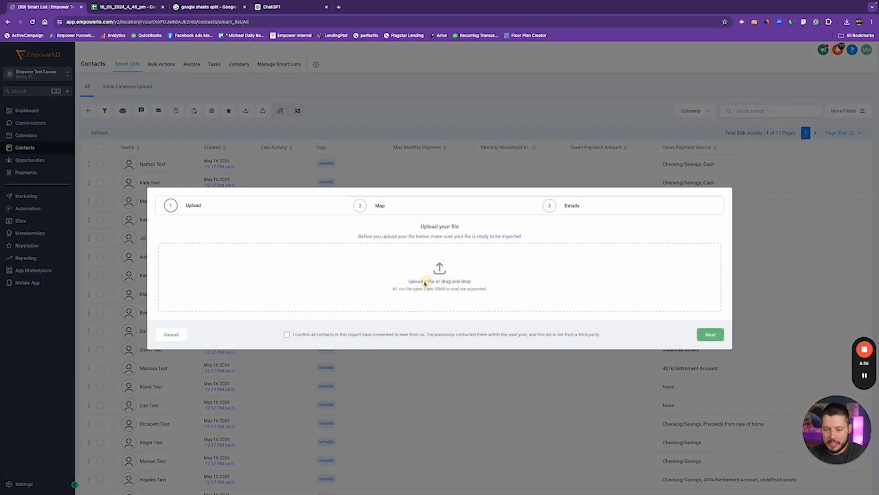
{"action": "left_click", "coordinate": [423, 281]}
{"action": "double_click", "coordinate": [385, 202]}
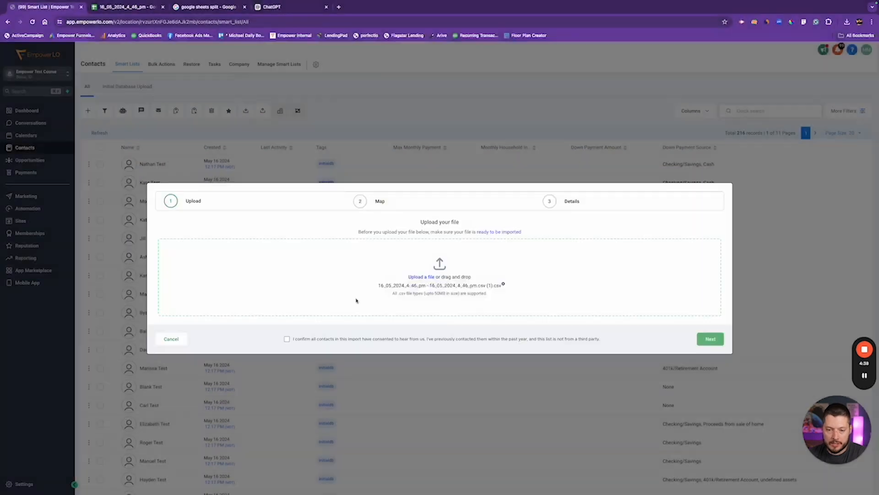
{"action": "left_click", "coordinate": [304, 339]}
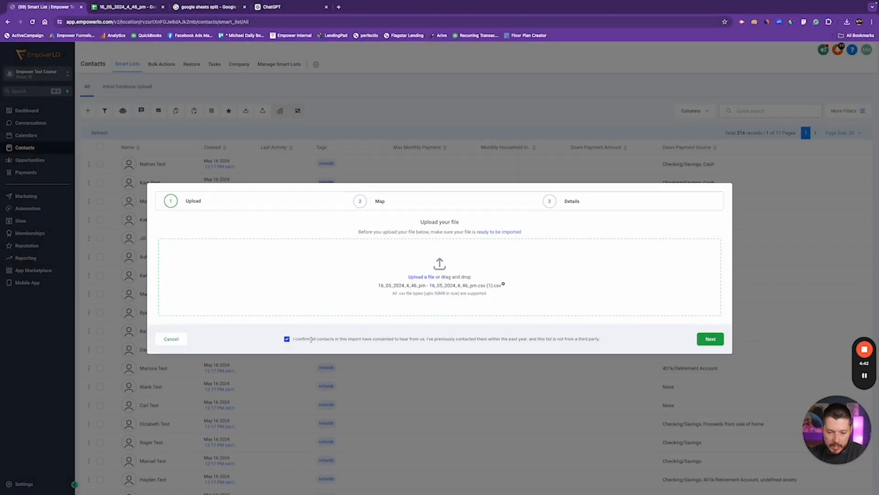
{"action": "left_click", "coordinate": [710, 339]}
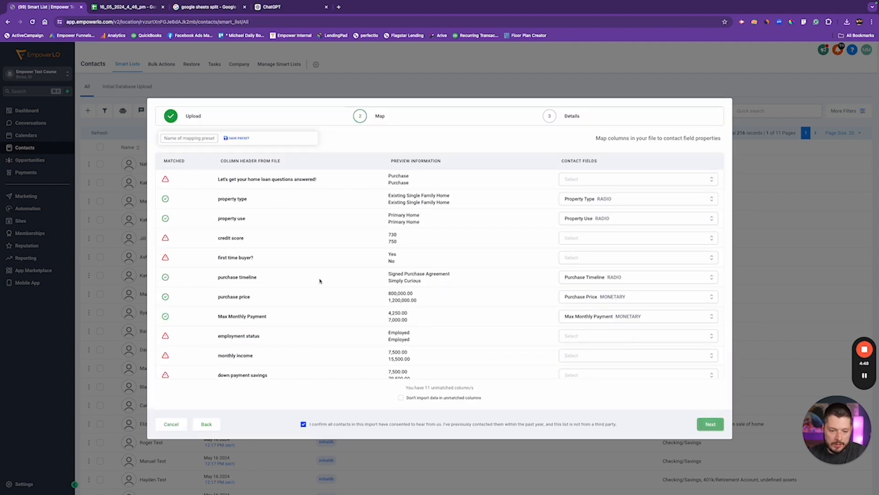
Step: Map the "Let's get your home loan questions answered!" column to the Lead Type contact field
{"action": "scroll", "coordinate": [320, 281], "scroll_direction": "down", "scroll_amount": 2}
{"action": "scroll", "coordinate": [320, 280], "scroll_direction": "up", "scroll_amount": 2}
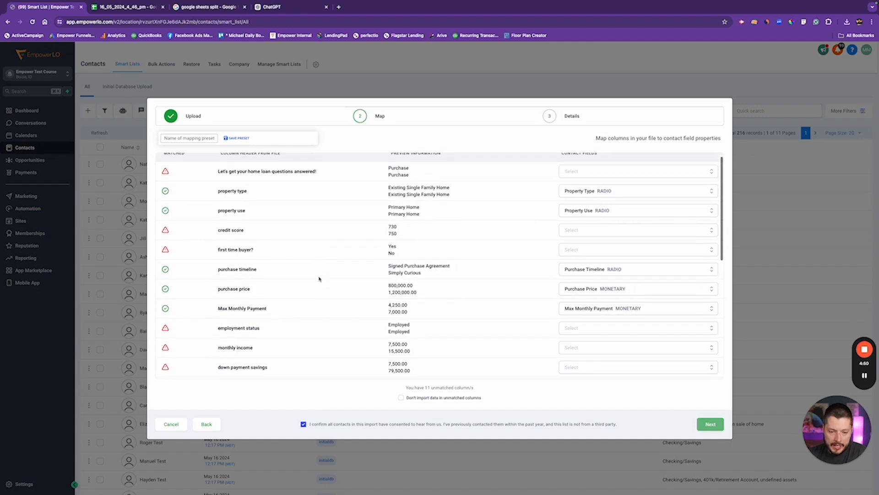
{"action": "scroll", "coordinate": [481, 255], "scroll_direction": "up", "scroll_amount": 1}
{"action": "scroll", "coordinate": [482, 302], "scroll_direction": "down", "scroll_amount": 2}
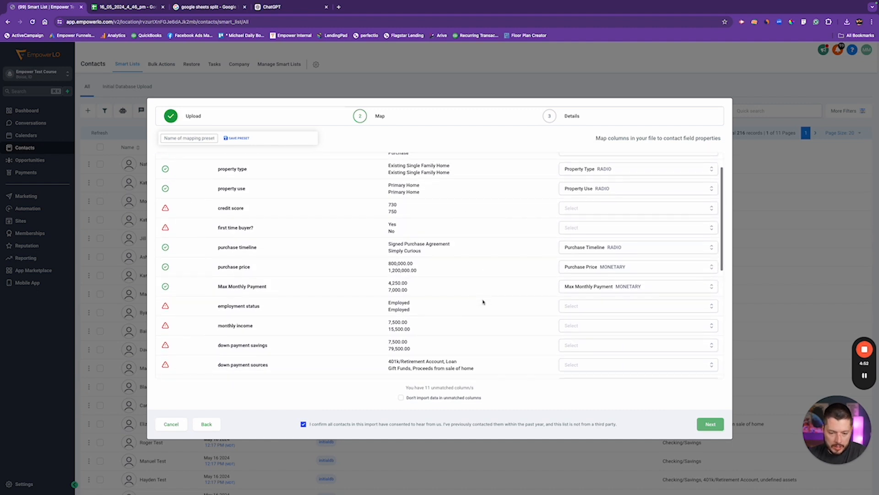
{"action": "scroll", "coordinate": [482, 301], "scroll_direction": "down", "scroll_amount": 1}
{"action": "scroll", "coordinate": [481, 301], "scroll_direction": "up", "scroll_amount": 3}
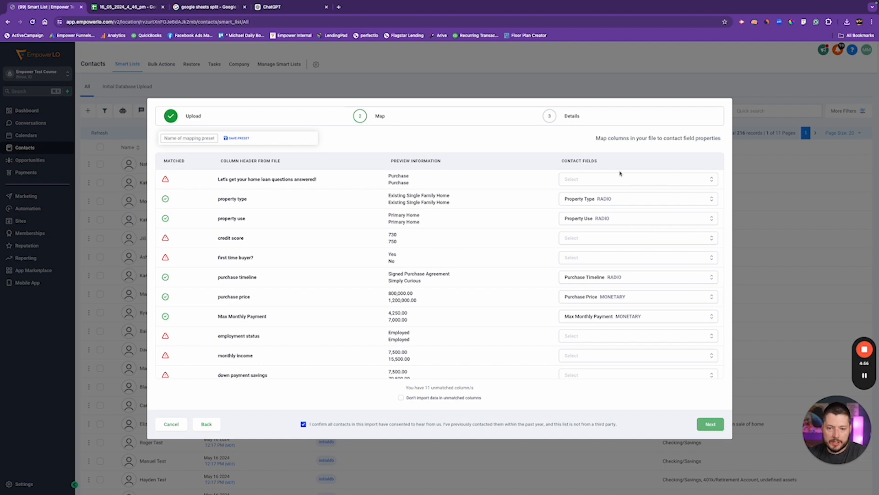
{"action": "left_click", "coordinate": [633, 177]}
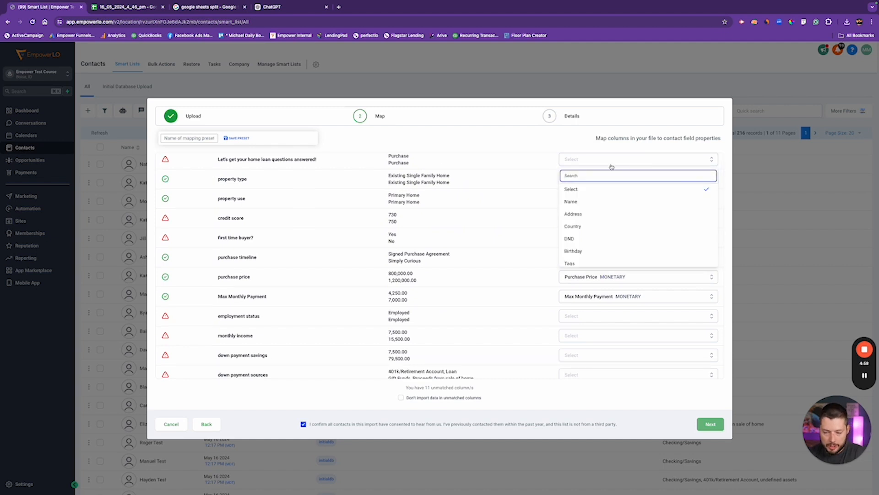
{"action": "type", "text": "typ"}
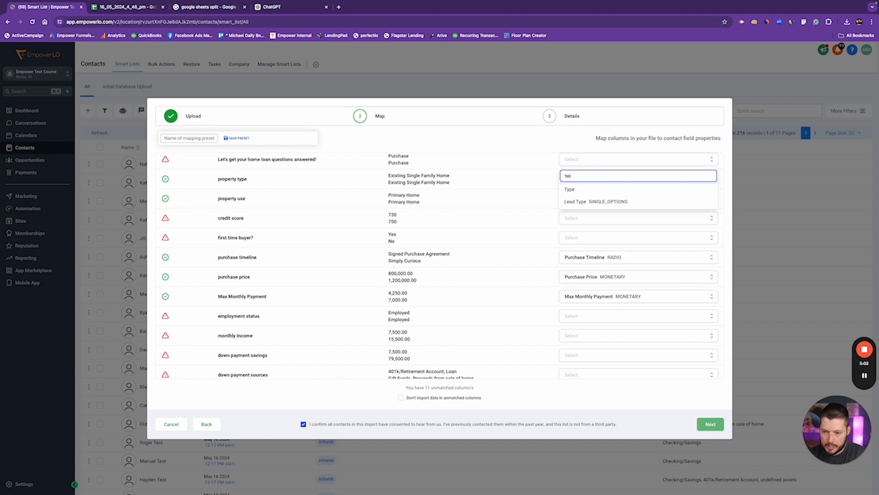
{"action": "left_click", "coordinate": [612, 200]}
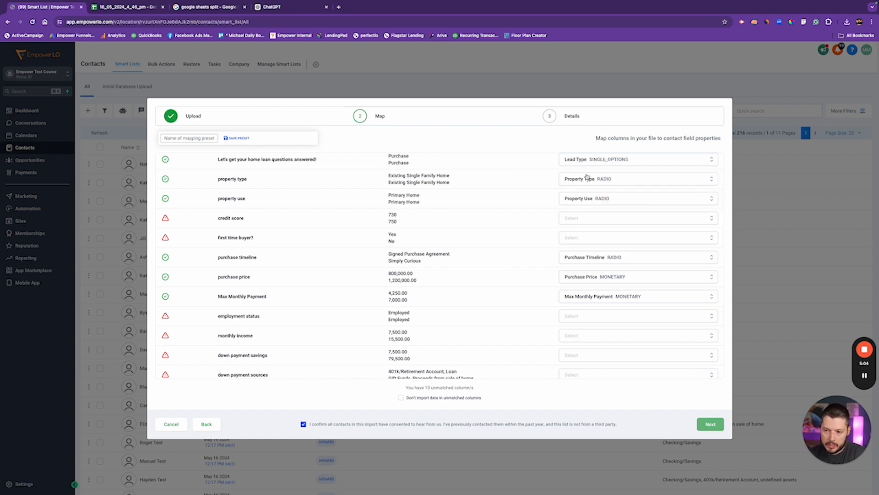
Step: Map the credit score column to the Self Estimated FICO contact field
{"action": "left_click", "coordinate": [579, 219]}
{"action": "type", "text": "cr"}
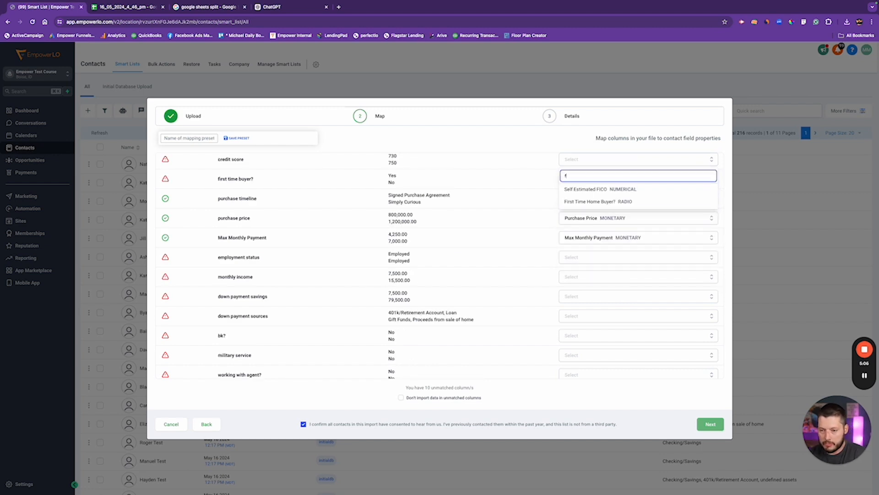
{"action": "type", "text": "ed"}
{"action": "key", "text": "BackSpace"}
{"action": "key", "text": "BackSpace"}
{"action": "key", "text": "BackSpace"}
{"action": "key", "text": "BackSpace"}
{"action": "type", "text": "sco"}
{"action": "key", "text": "BackSpace"}
{"action": "key", "text": "BackSpace"}
{"action": "key", "text": "BackSpace"}
{"action": "type", "text": "estim"}
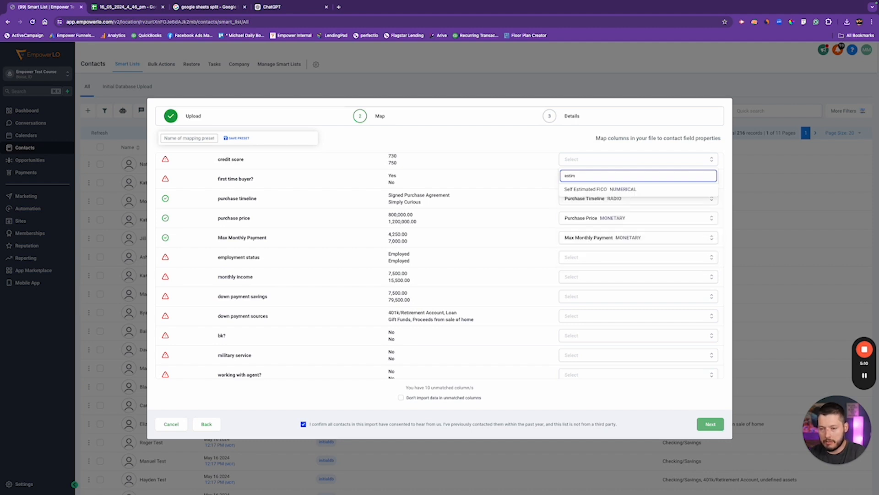
{"action": "left_click", "coordinate": [600, 189]}
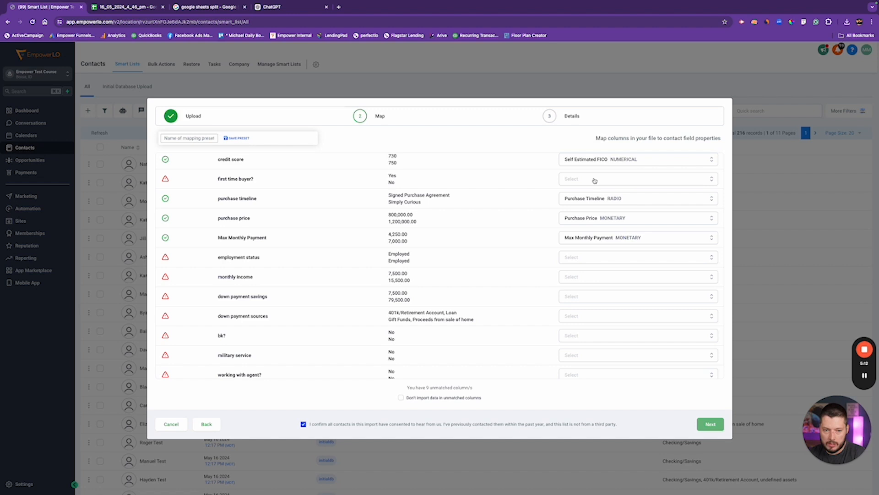
Step: Map the "first time buyer?" column to the First Time Home Buyer? contact field
{"action": "left_click", "coordinate": [594, 181]}
{"action": "type", "text": "fi"}
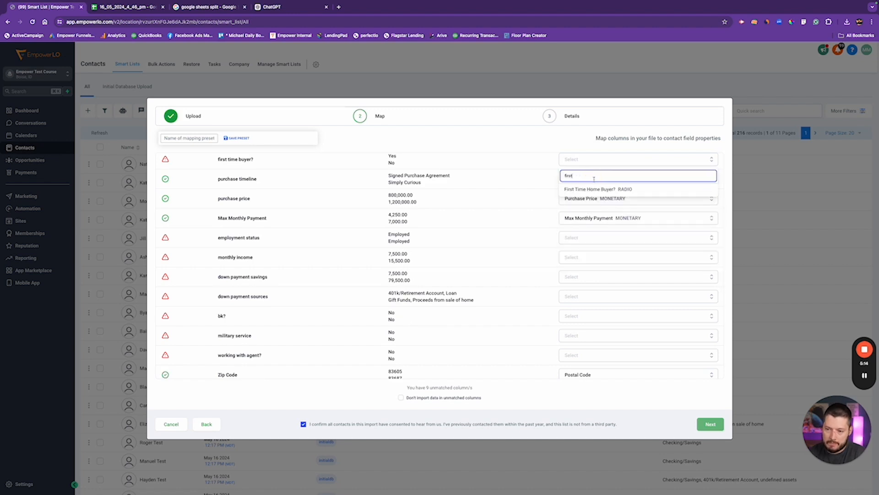
{"action": "type", "text": "rst"}
{"action": "left_click", "coordinate": [595, 189]}
{"action": "left_click", "coordinate": [576, 237]}
{"action": "left_click", "coordinate": [510, 219]}
Step: Map the monthly income column to the Down Payment Amount contact field
{"action": "scroll", "coordinate": [513, 195], "scroll_direction": "up", "scroll_amount": 2}
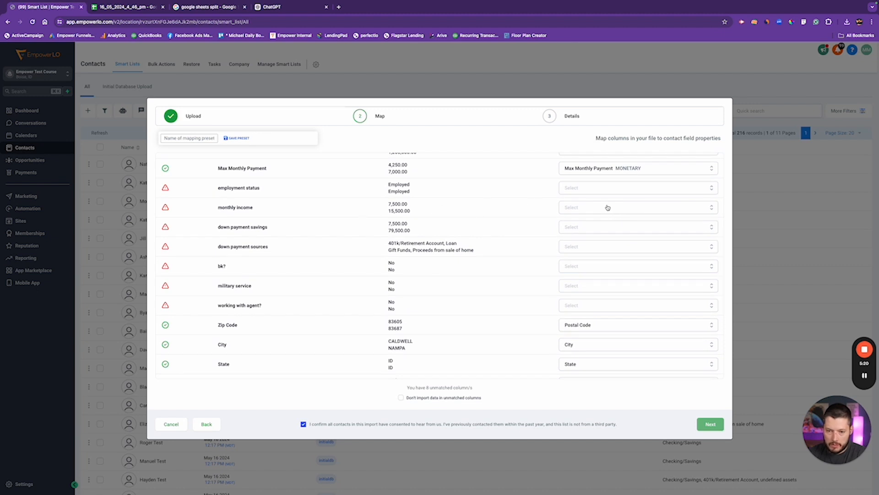
{"action": "left_click", "coordinate": [608, 207]}
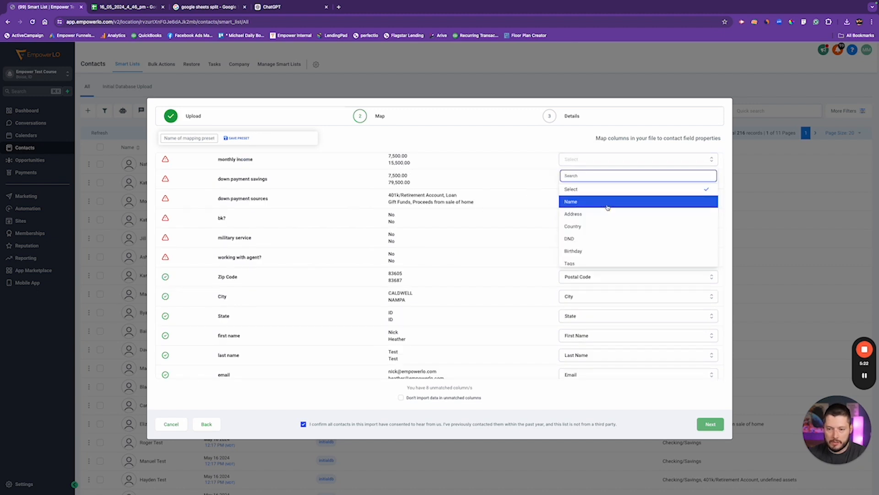
{"action": "type", "text": "savin"}
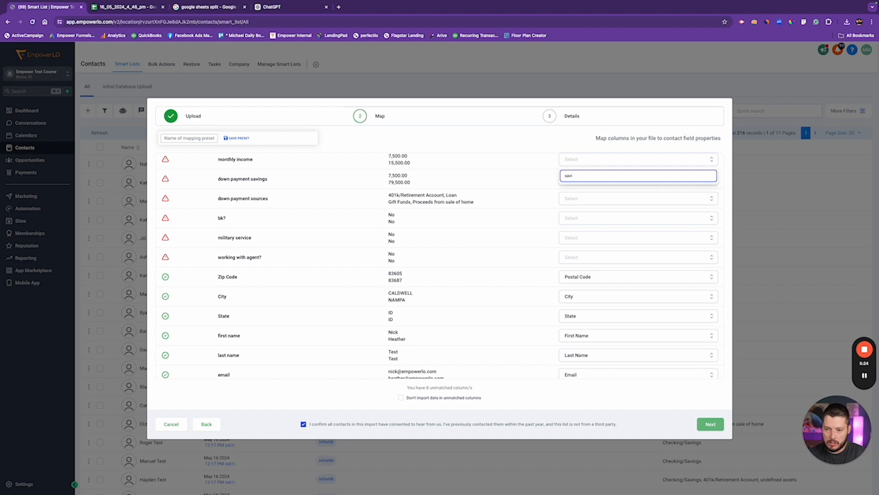
{"action": "key", "text": "BackSpace"}
{"action": "key", "text": "BackSpace"}
{"action": "key", "text": "BackSpace"}
{"action": "key", "text": "BackSpace"}
{"action": "type", "text": "dow"}
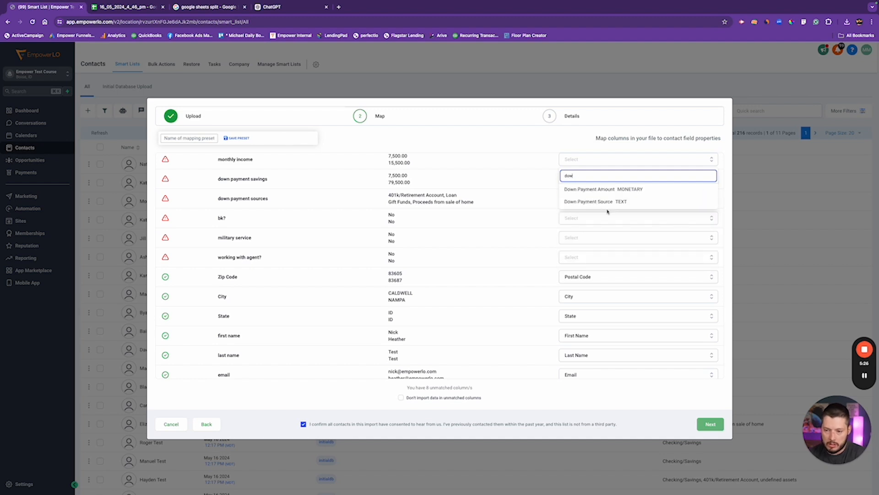
{"action": "left_click", "coordinate": [589, 189]}
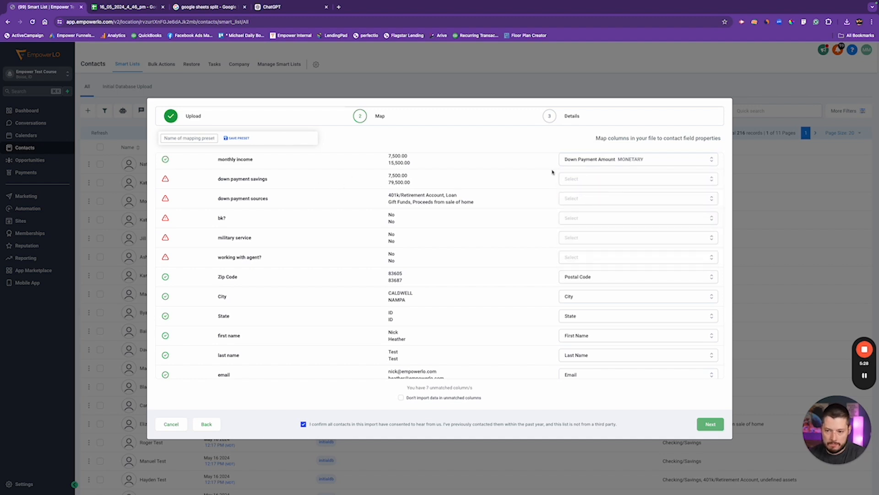
Step: Map the monthly income column to the Monthly Household Income contact field
{"action": "scroll", "coordinate": [571, 182], "scroll_direction": "up", "scroll_amount": 1}
{"action": "left_click", "coordinate": [599, 195]}
{"action": "key", "text": "BackSpace"}
{"action": "key", "text": "BackSpace"}
{"action": "key", "text": "BackSpace"}
{"action": "type", "text": "mnth"}
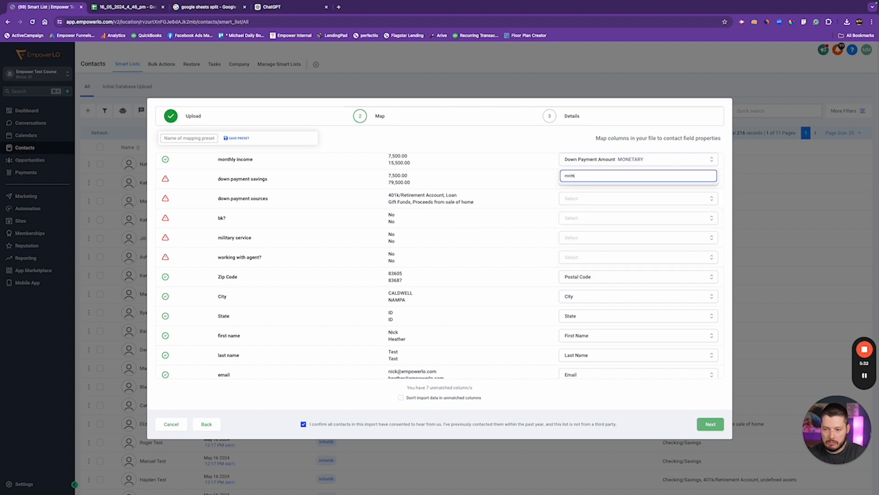
{"action": "key", "text": "BackSpace"}
{"action": "type", "text": "onthly"}
{"action": "left_click", "coordinate": [607, 189]}
Step: Map the down payment savings column to the Down Payment Amount contact field
{"action": "left_click", "coordinate": [579, 174]}
{"action": "type", "text": "down"}
{"action": "left_click", "coordinate": [584, 189]}
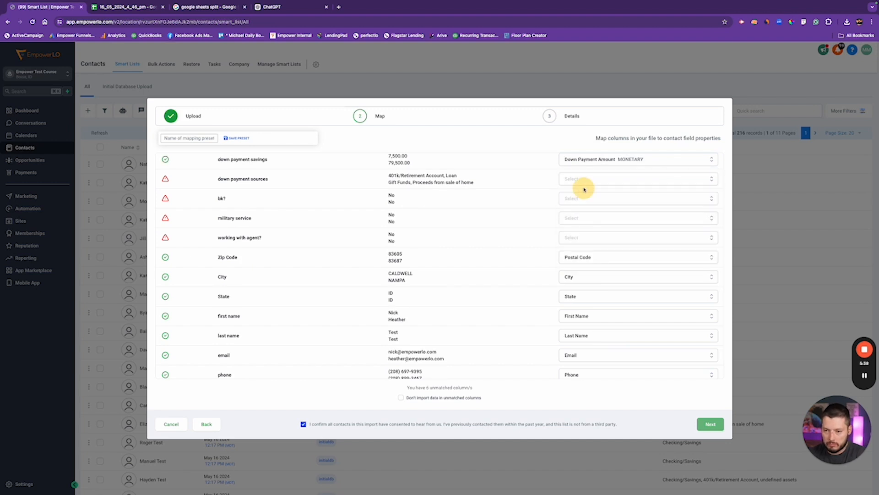
Step: Map the down payment sources column to the Down Payment Source contact field
{"action": "left_click", "coordinate": [581, 178]}
{"action": "type", "text": "dsour"}
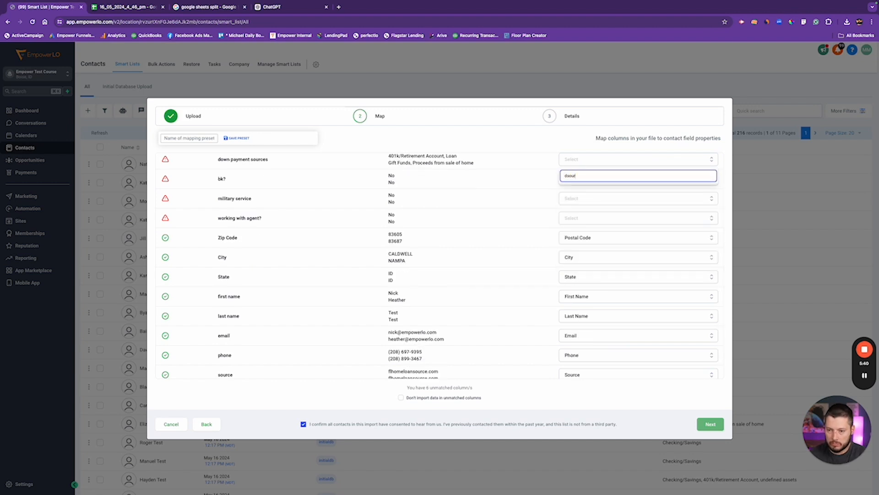
{"action": "key", "text": "BackSpace"}
{"action": "key", "text": "BackSpace"}
{"action": "type", "text": "sou"}
{"action": "left_click", "coordinate": [584, 190]}
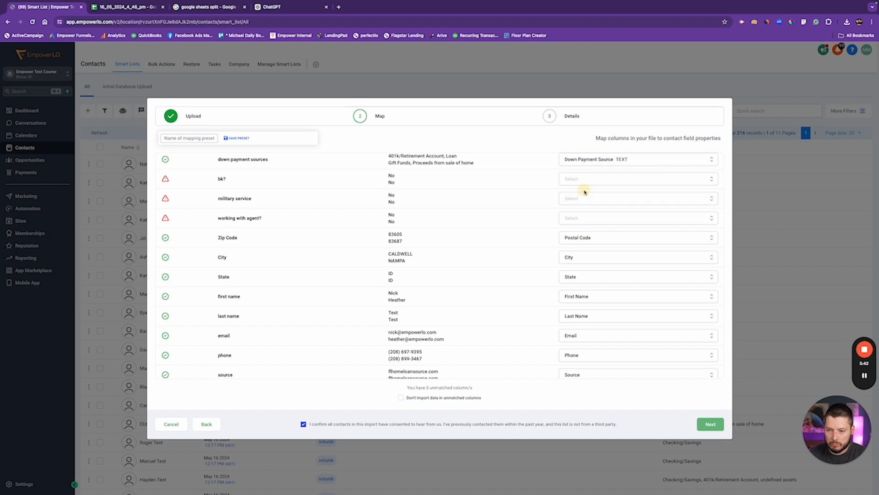
Step: Map the "bk?" column to the Military Service? contact field
{"action": "left_click", "coordinate": [572, 178]}
{"action": "type", "text": "milit"}
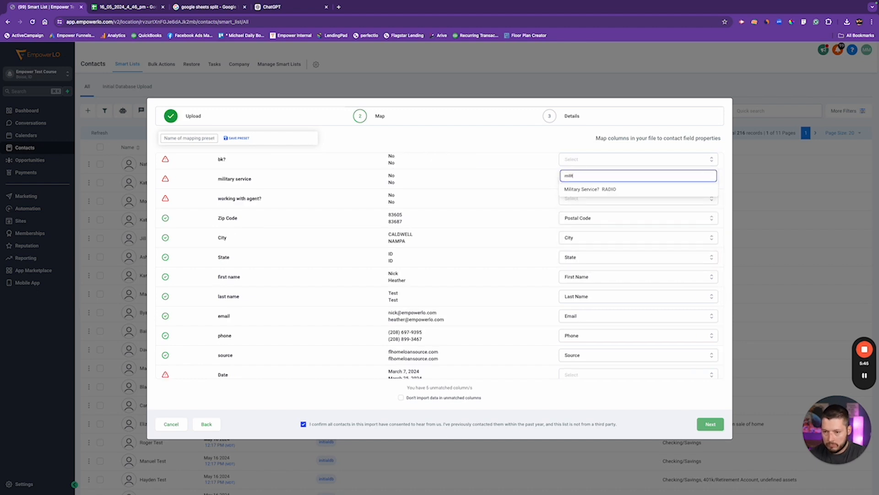
{"action": "left_click", "coordinate": [590, 189]}
Step: Map the "bk?" column to the Recent Bankruptcy? contact field
{"action": "left_click", "coordinate": [575, 181]}
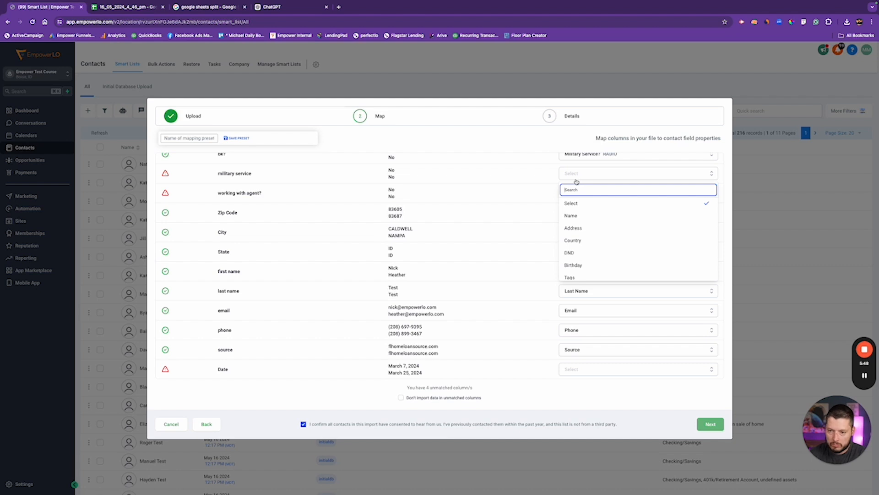
{"action": "type", "text": "militba"}
{"action": "key", "text": "BackSpace"}
{"action": "key", "text": "BackSpace"}
{"action": "key", "text": "BackSpace"}
{"action": "key", "text": "BackSpace"}
{"action": "key", "text": "BackSpace"}
{"action": "key", "text": "BackSpace"}
{"action": "key", "text": "BackSpace"}
{"action": "type", "text": "bank"}
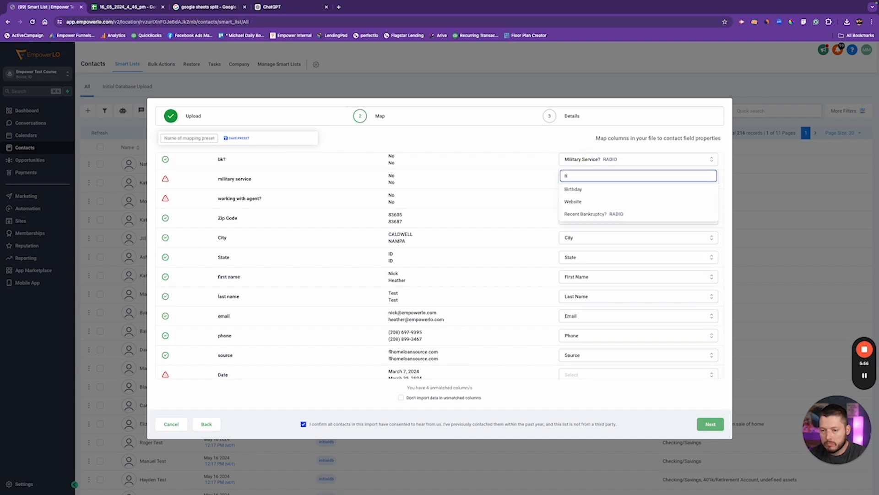
{"action": "left_click", "coordinate": [585, 189]}
Step: Map the military service column to Military Service? and the "working with agent?" column to Working with Realtor?
{"action": "left_click", "coordinate": [584, 178]}
{"action": "left_click", "coordinate": [579, 203]}
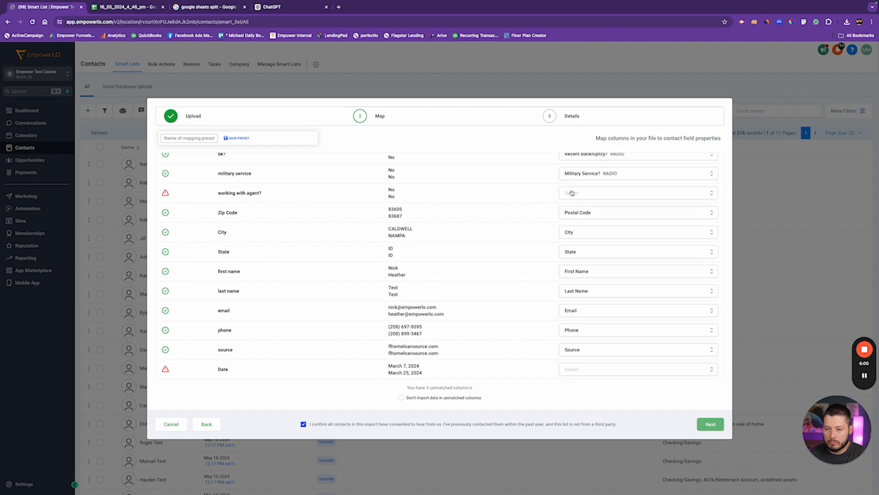
{"action": "left_click", "coordinate": [573, 193]}
{"action": "type", "text": "worki"}
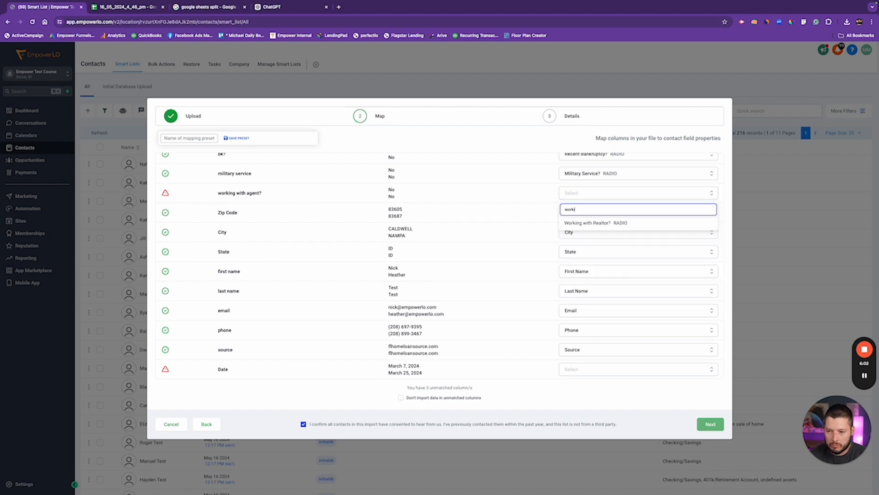
{"action": "left_click", "coordinate": [584, 222]}
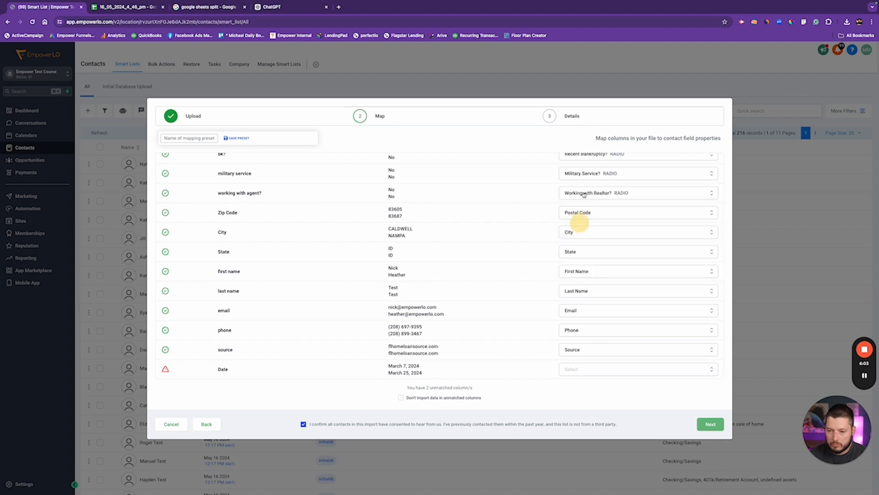
Step: Map the Date column to a contact field found by searching for "date"
{"action": "left_click", "coordinate": [587, 369]}
{"action": "type", "text": "date"}
{"action": "left_click", "coordinate": [588, 369]}
Step: Exclude data in unmatched columns from the import and submit it under the default import name
{"action": "scroll", "coordinate": [573, 321], "scroll_direction": "up", "scroll_amount": 10}
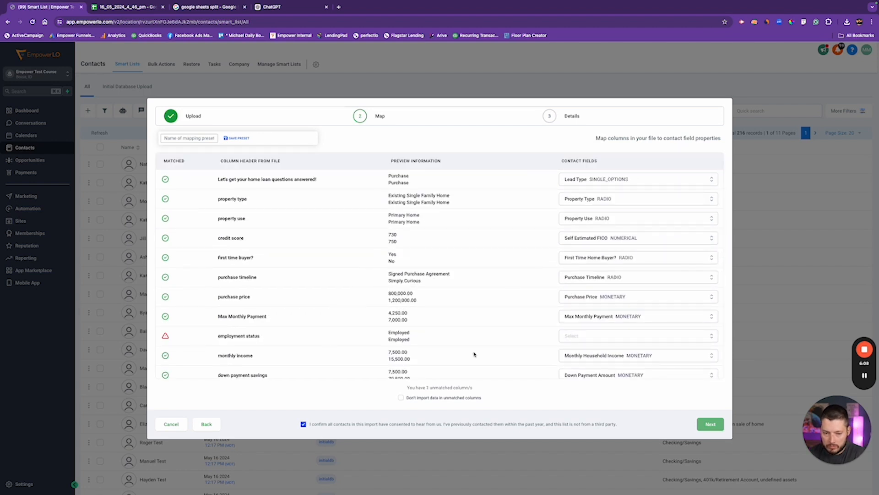
{"action": "left_click", "coordinate": [405, 397]}
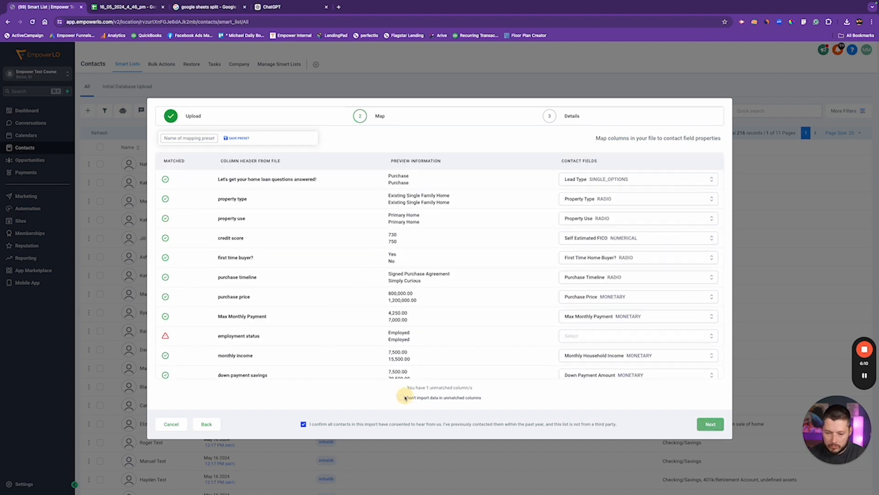
{"action": "left_click", "coordinate": [710, 424]}
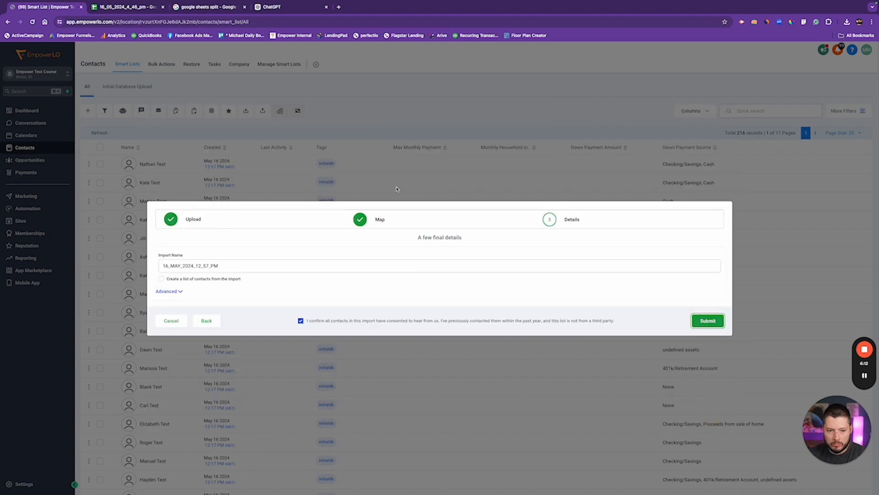
{"action": "left_click", "coordinate": [707, 320]}
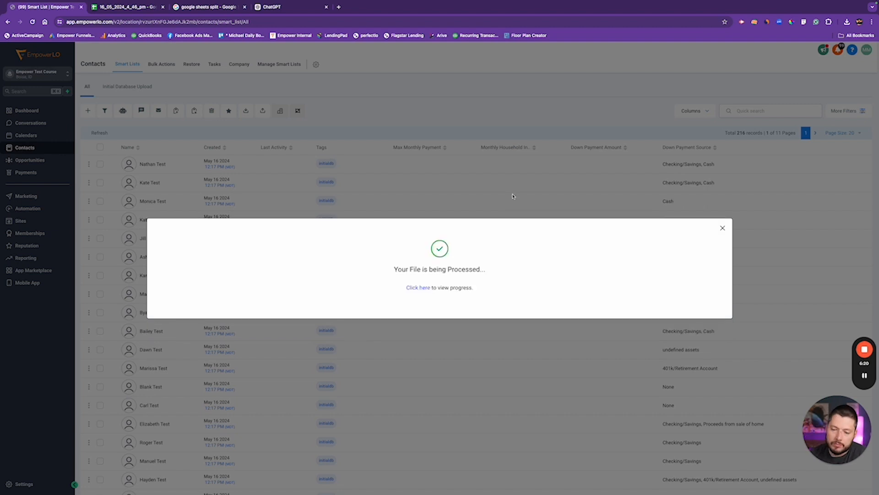
Step: Dismiss the import processing notice and clear the import batch filter from the contact list
{"action": "left_click", "coordinate": [722, 227]}
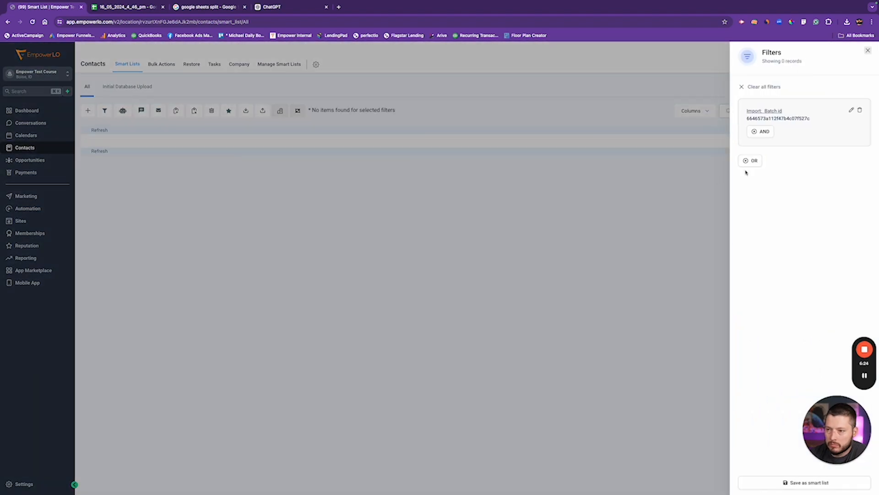
{"action": "left_click", "coordinate": [767, 86]}
{"action": "left_click", "coordinate": [868, 52]}
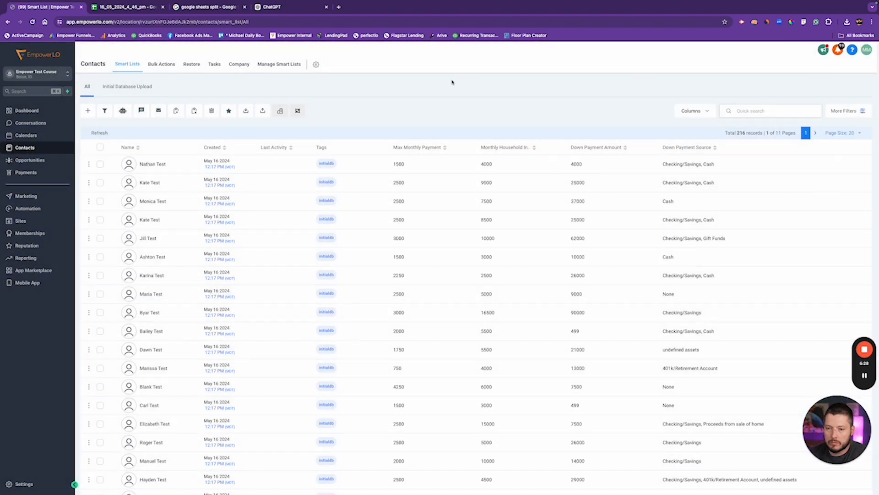
Step: Examine the max monthly payment, monthly household income and down payment amount columns in the full contact list
{"action": "scroll", "coordinate": [527, 255], "scroll_direction": "down", "scroll_amount": 2}
{"action": "scroll", "coordinate": [522, 257], "scroll_direction": "up", "scroll_amount": 2}
{"action": "scroll", "coordinate": [517, 257], "scroll_direction": "down", "scroll_amount": 2}
{"action": "scroll", "coordinate": [502, 206], "scroll_direction": "up", "scroll_amount": 2}
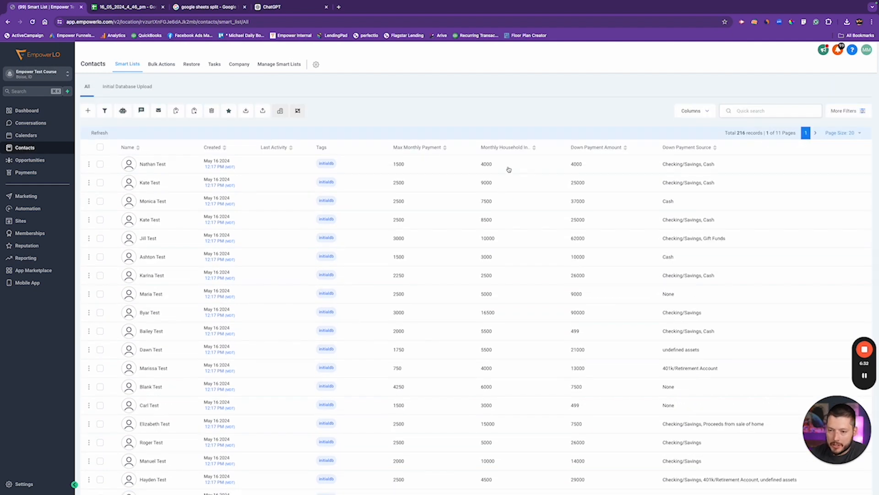
{"action": "scroll", "coordinate": [451, 177], "scroll_direction": "down", "scroll_amount": 1}
{"action": "scroll", "coordinate": [457, 176], "scroll_direction": "up", "scroll_amount": 1}
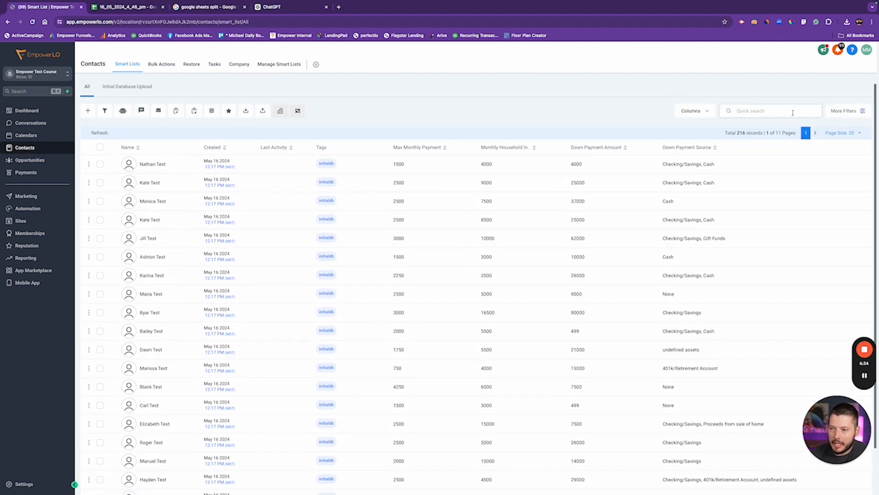
Step: Filter the contacts to those with Monthly Household Income greater than 9000
{"action": "left_click", "coordinate": [852, 112]}
{"action": "left_click", "coordinate": [798, 87]}
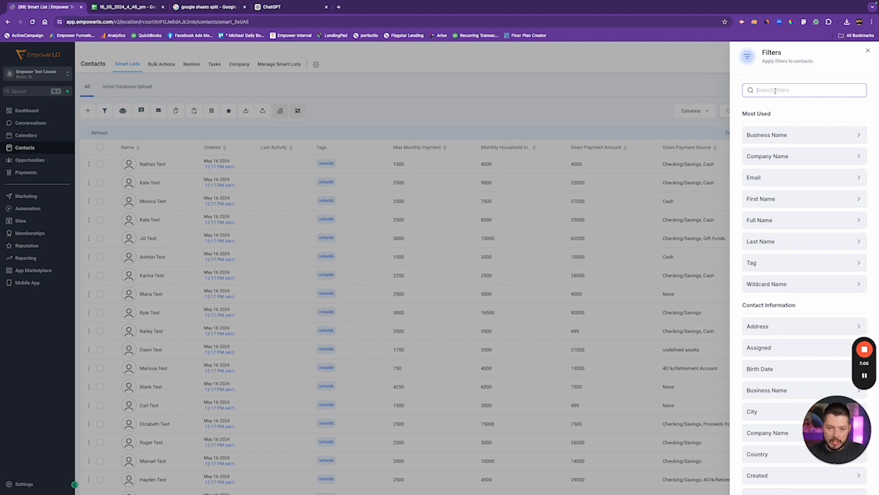
{"action": "type", "text": "hous"}
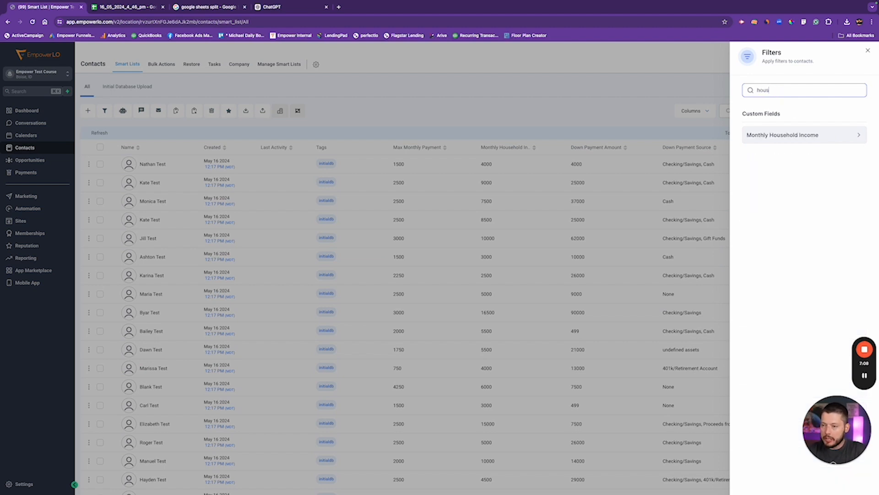
{"action": "left_click", "coordinate": [799, 133]}
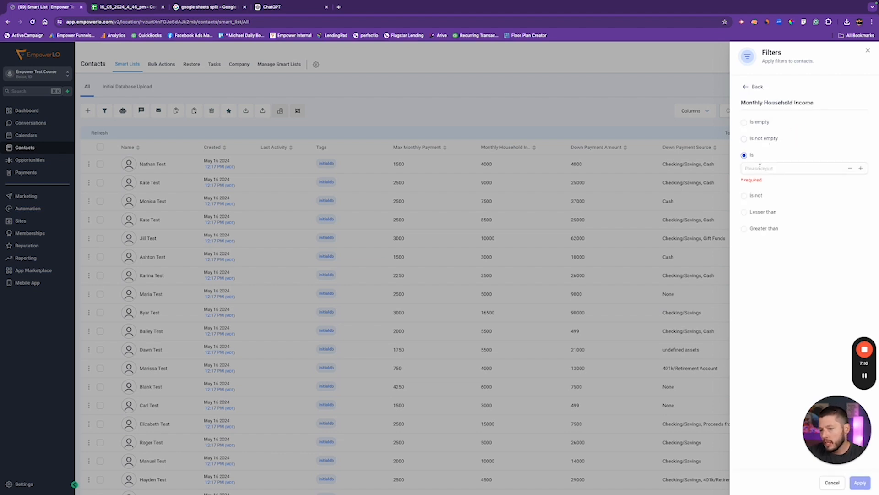
{"action": "left_click", "coordinate": [744, 229]}
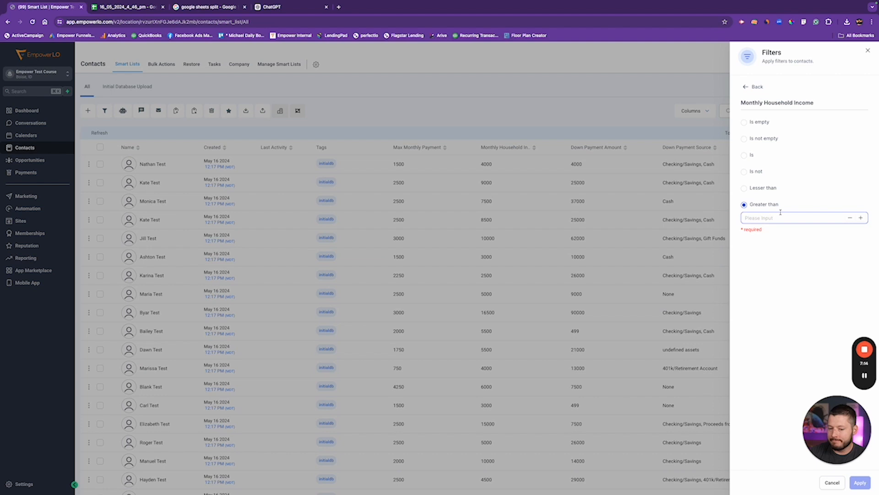
{"action": "type", "text": "9000"}
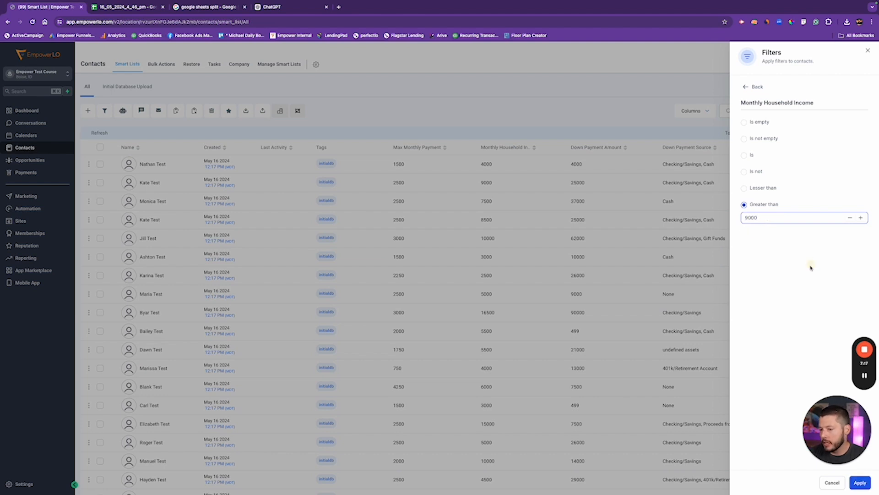
{"action": "left_click", "coordinate": [810, 268]}
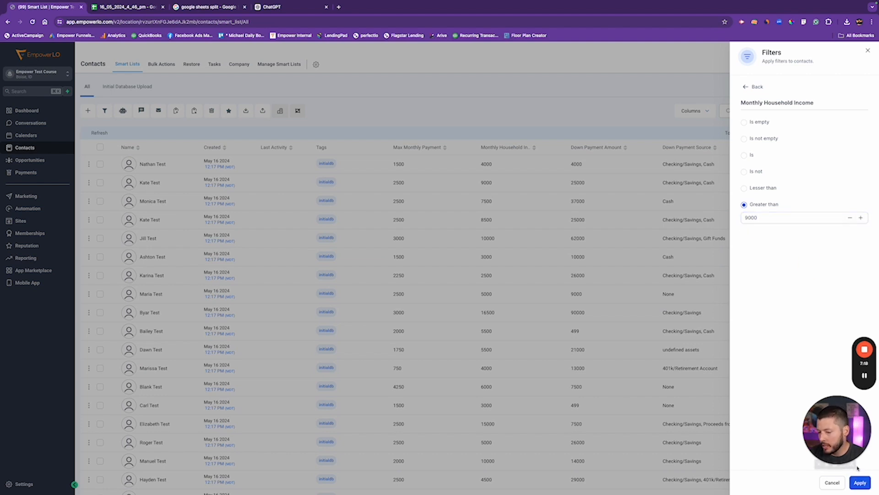
{"action": "left_click", "coordinate": [861, 483]}
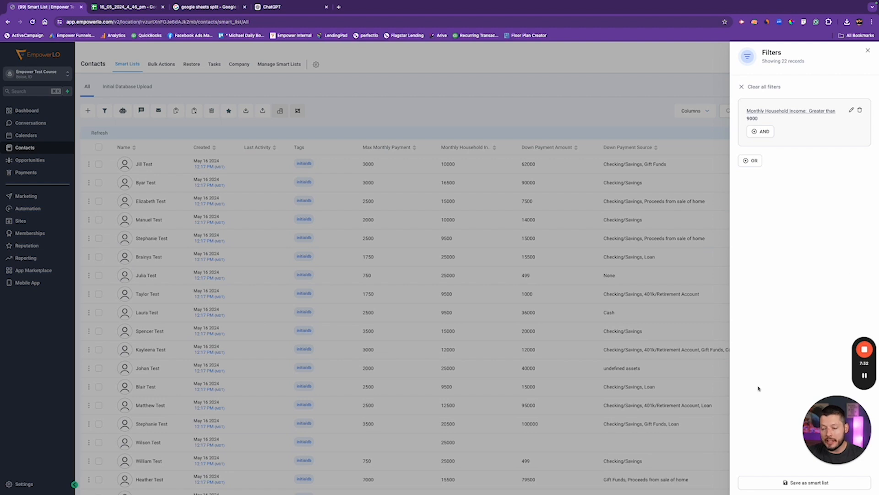
Step: Save the filtered contacts as a smart list named High Income
{"action": "left_click", "coordinate": [780, 482]}
{"action": "left_click", "coordinate": [364, 105]}
{"action": "type", "text": "High Income"}
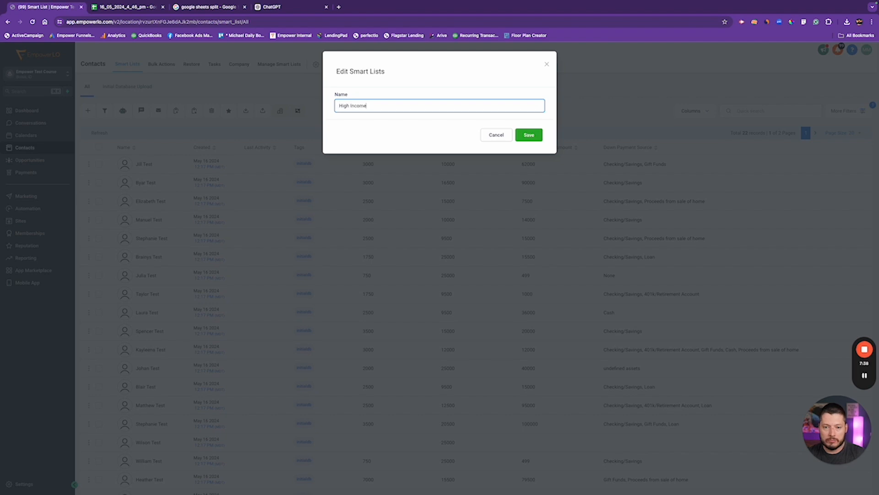
{"action": "left_click", "coordinate": [526, 136]}
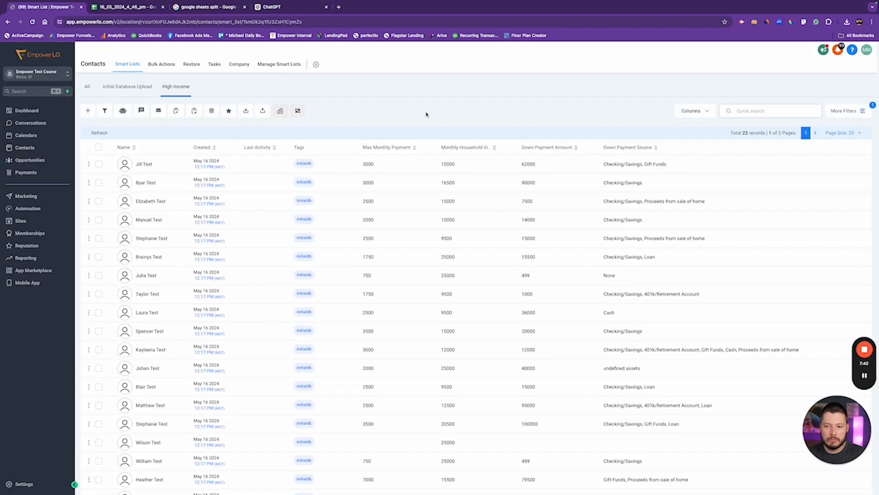
Step: View the All, Initial Database Upload and High Income contact lists in turn
{"action": "left_click", "coordinate": [87, 88]}
{"action": "left_click", "coordinate": [106, 86]}
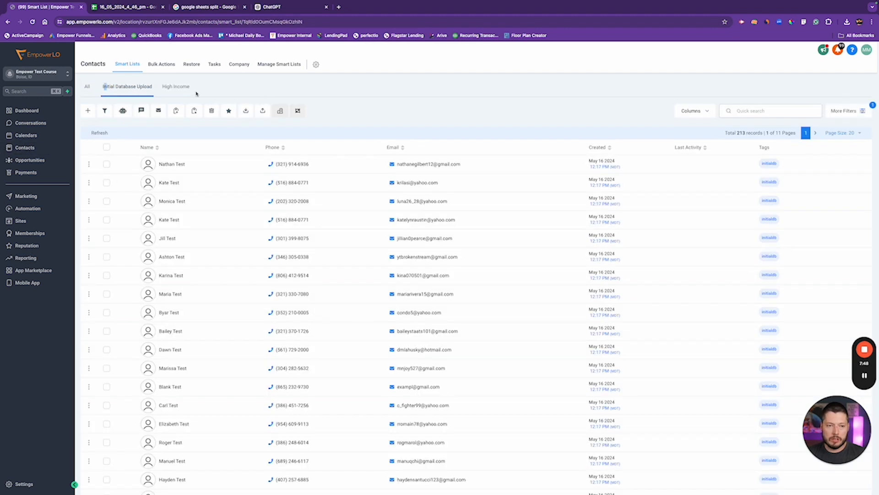
{"action": "left_click", "coordinate": [176, 87]}
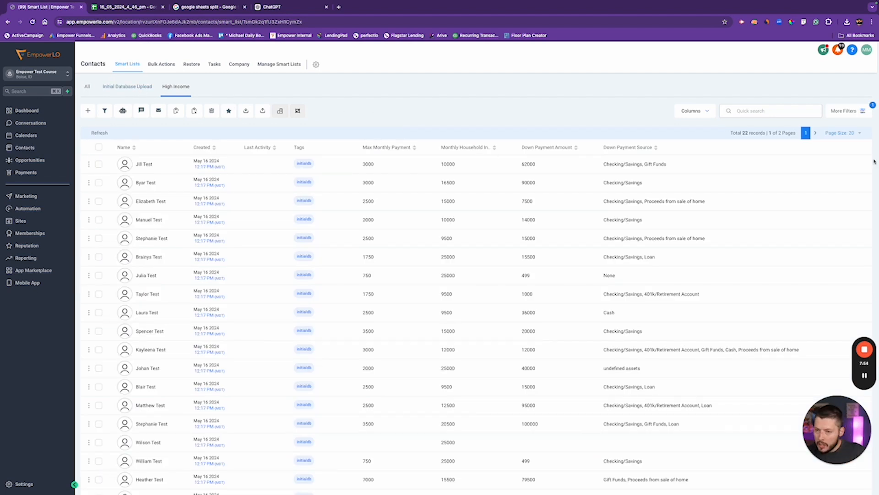
Step: Add an AND condition of Self Estimated FICO greater than 700 to the High Income list's filters
{"action": "left_click", "coordinate": [864, 111]}
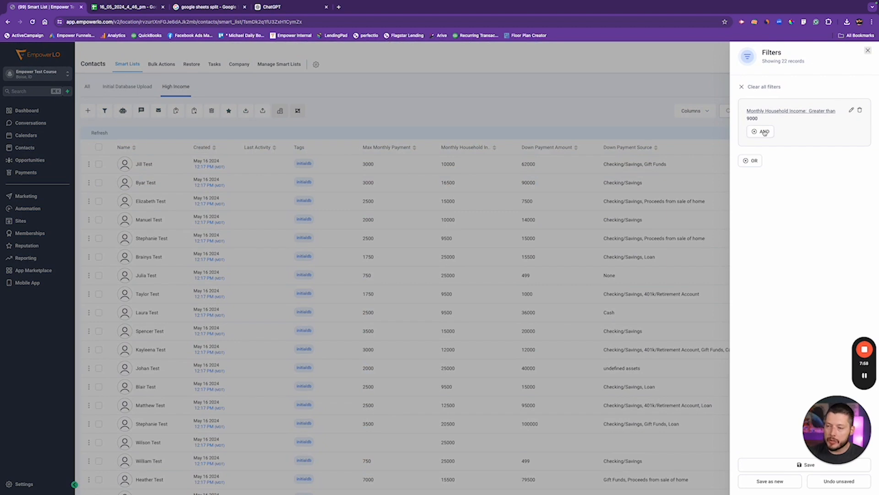
{"action": "left_click", "coordinate": [764, 132]}
{"action": "left_click", "coordinate": [775, 106]}
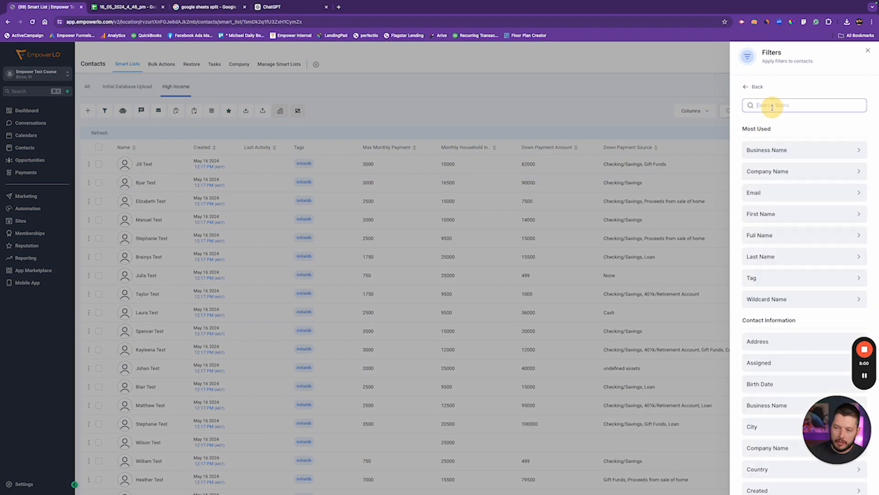
{"action": "type", "text": "estimate"}
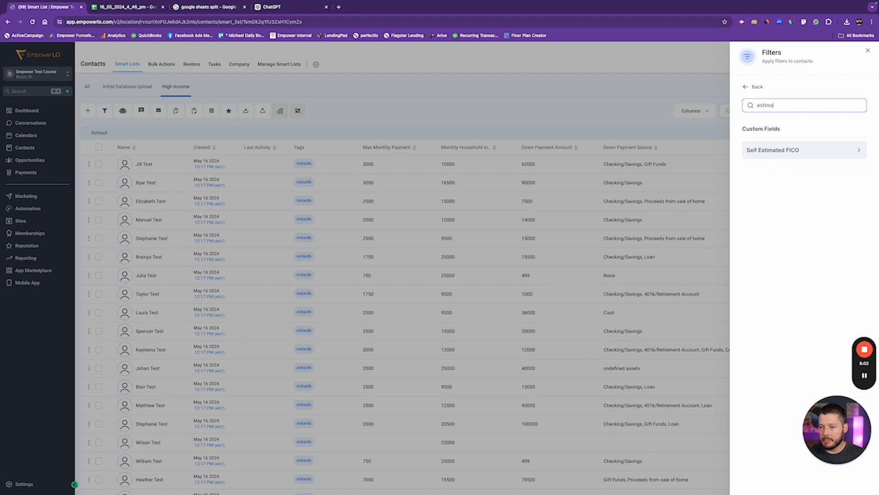
{"action": "left_click", "coordinate": [780, 149]}
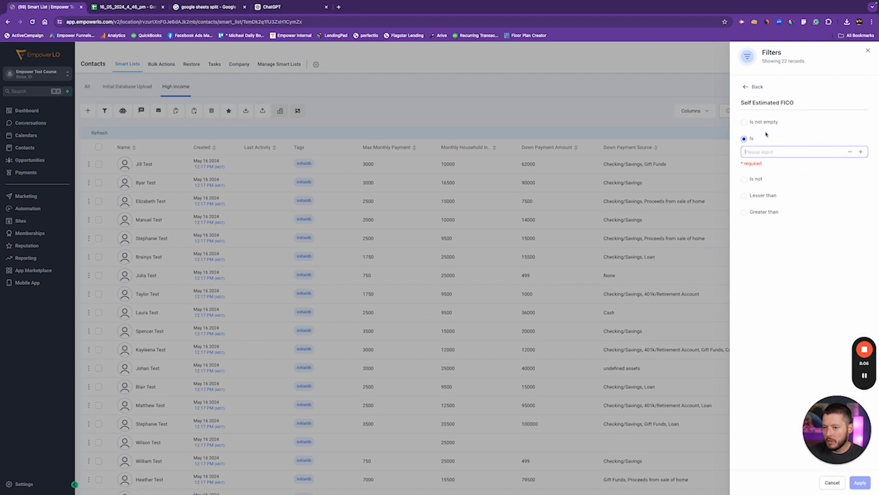
{"action": "left_click", "coordinate": [745, 212]}
{"action": "left_click", "coordinate": [761, 201]}
{"action": "type", "text": "700"}
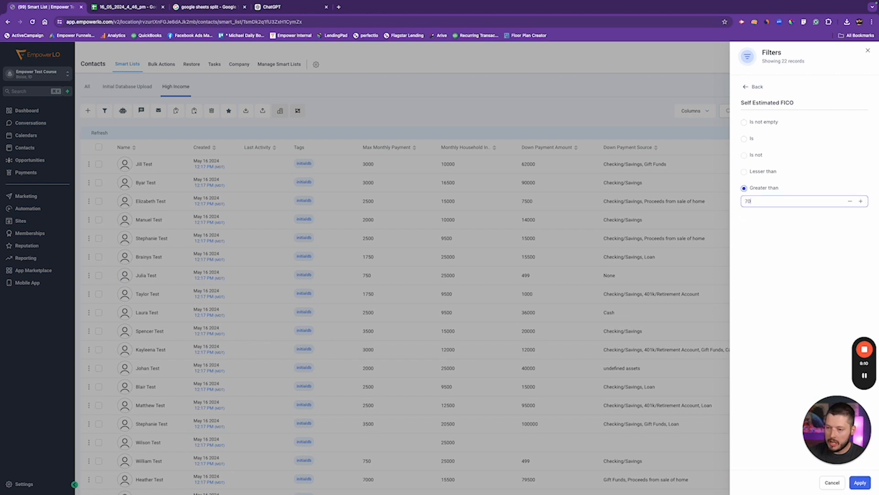
{"action": "left_click", "coordinate": [861, 484]}
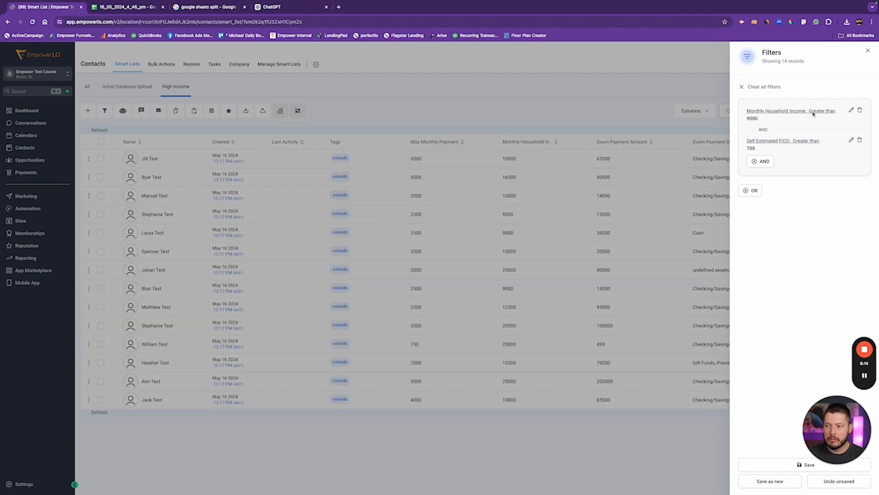
Step: Save the combined income and FICO filters as a new smart list named A Paper
{"action": "left_click", "coordinate": [775, 485]}
{"action": "triple_click", "coordinate": [387, 106]}
{"action": "type", "text": "A Paper"}
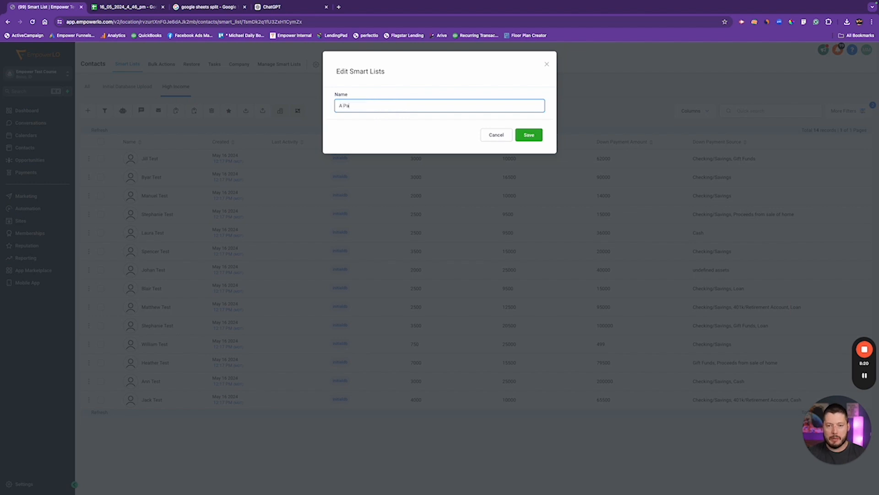
{"action": "left_click", "coordinate": [529, 134]}
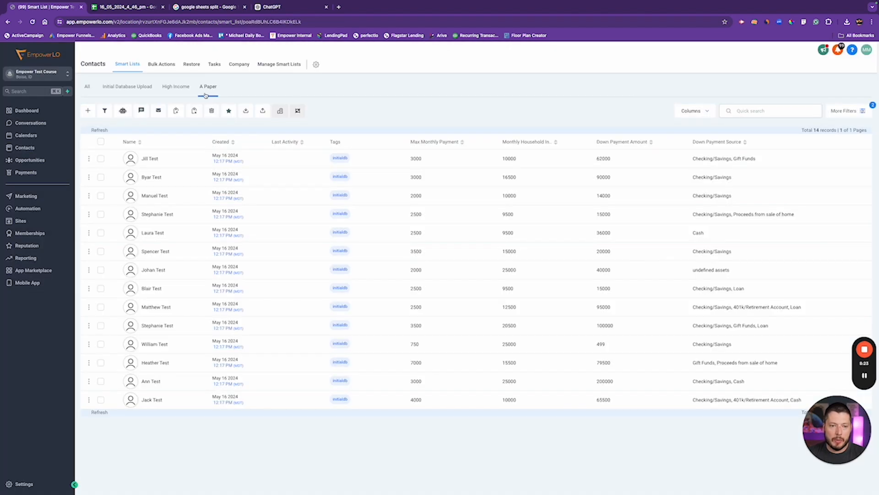
Step: Clear all filters from the A Paper view and show the First Time Home Buyer column in the contact table
{"action": "left_click", "coordinate": [860, 111]}
{"action": "left_click", "coordinate": [859, 111]}
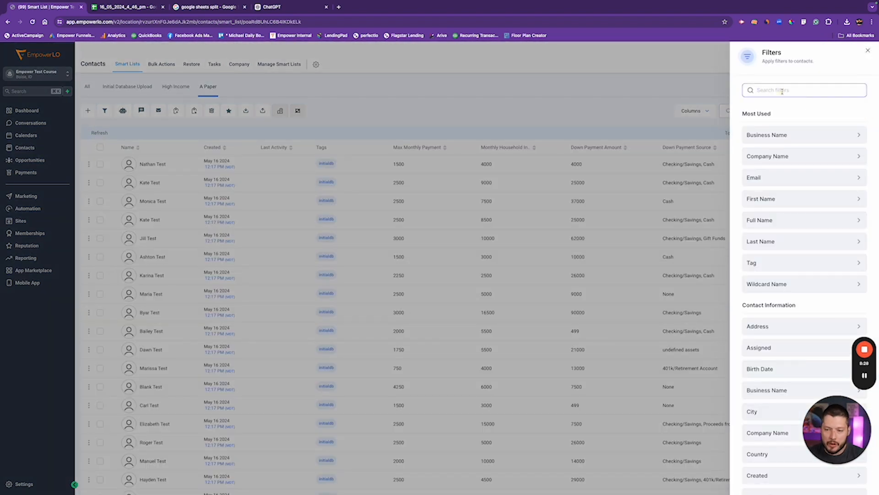
{"action": "left_click", "coordinate": [868, 50]}
{"action": "left_click", "coordinate": [694, 112]}
{"action": "scroll", "coordinate": [708, 200], "scroll_direction": "down", "scroll_amount": 4}
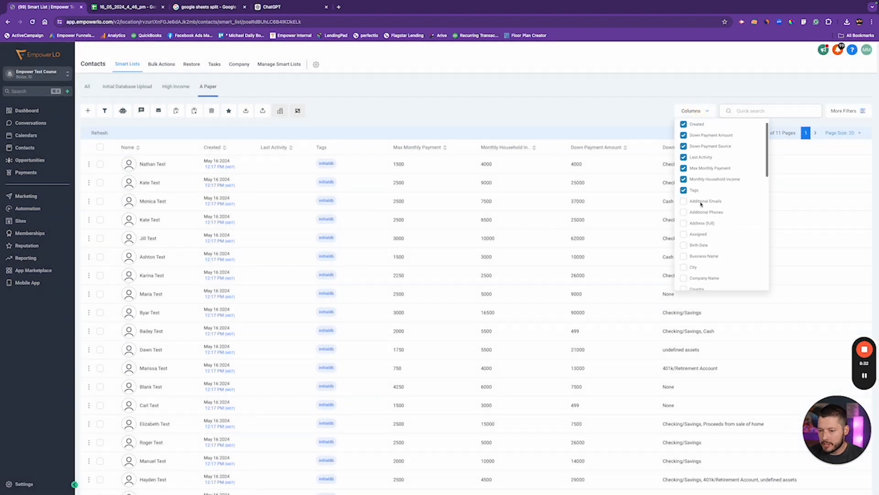
{"action": "left_click", "coordinate": [683, 170]}
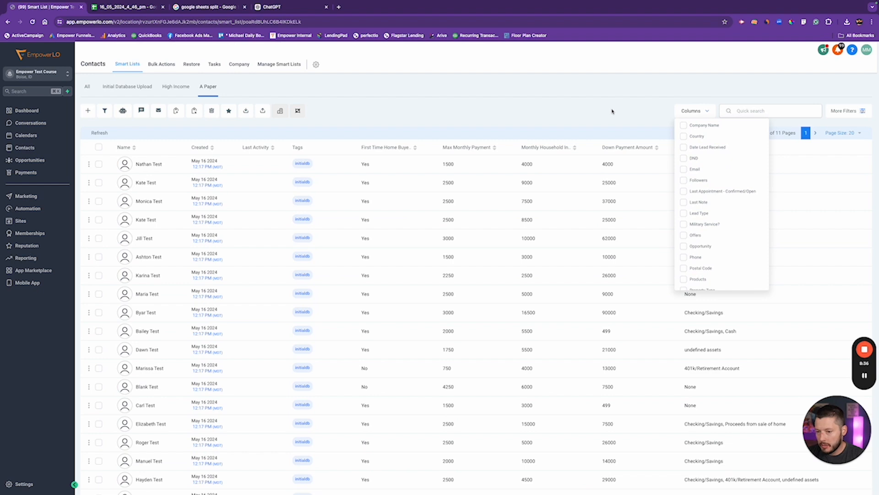
Step: Filter the contacts to those whose First Time Home Buyer? field is No
{"action": "left_click", "coordinate": [854, 111]}
{"action": "left_click", "coordinate": [766, 90]}
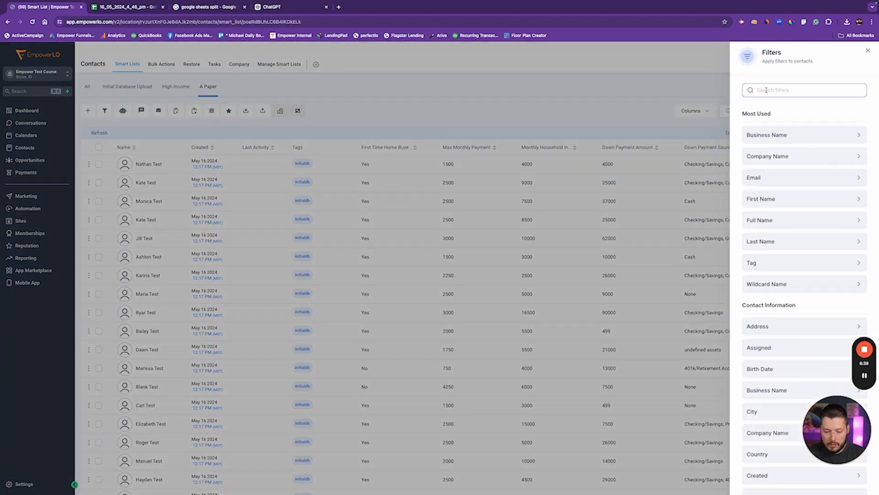
{"action": "type", "text": "first"}
{"action": "left_click", "coordinate": [835, 216]}
{"action": "left_click", "coordinate": [778, 137]}
{"action": "left_click", "coordinate": [757, 164]}
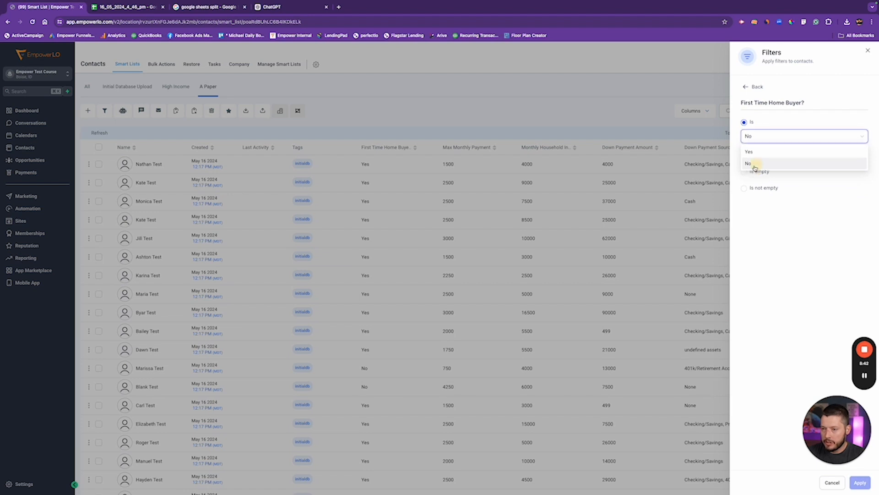
{"action": "left_click", "coordinate": [860, 482]}
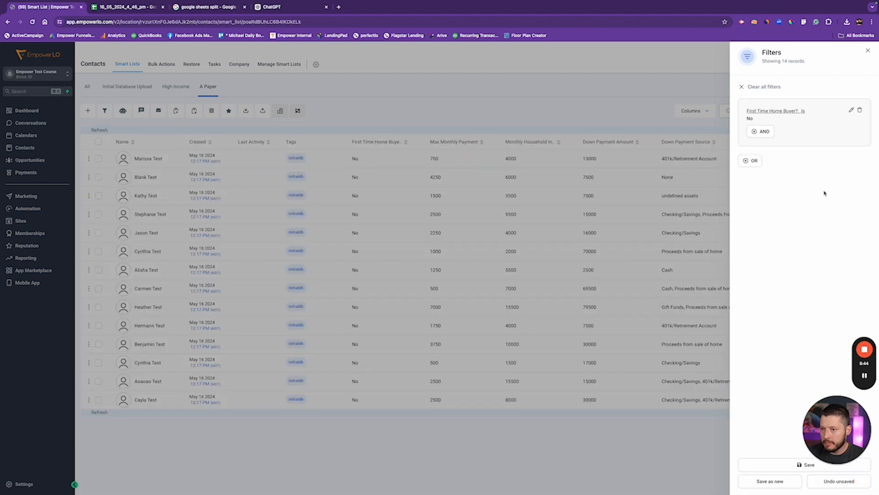
Step: Save the filtered contacts as a new smart list named Move Up Buyers
{"action": "left_click", "coordinate": [773, 481]}
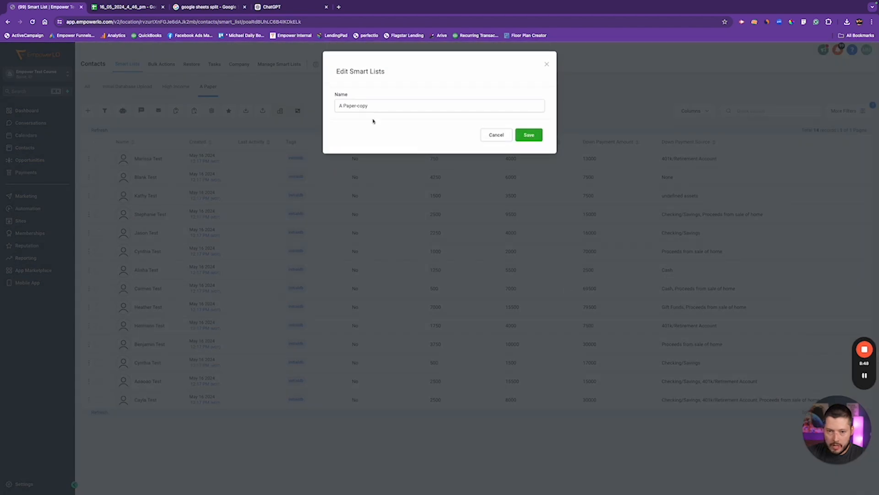
{"action": "triple_click", "coordinate": [363, 105]}
{"action": "type", "text": "Move Up Buyers"}
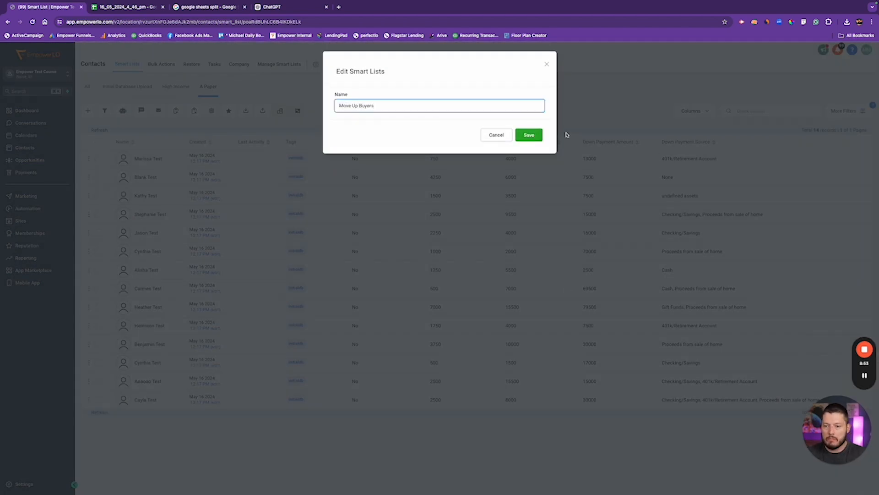
{"action": "left_click", "coordinate": [540, 135]}
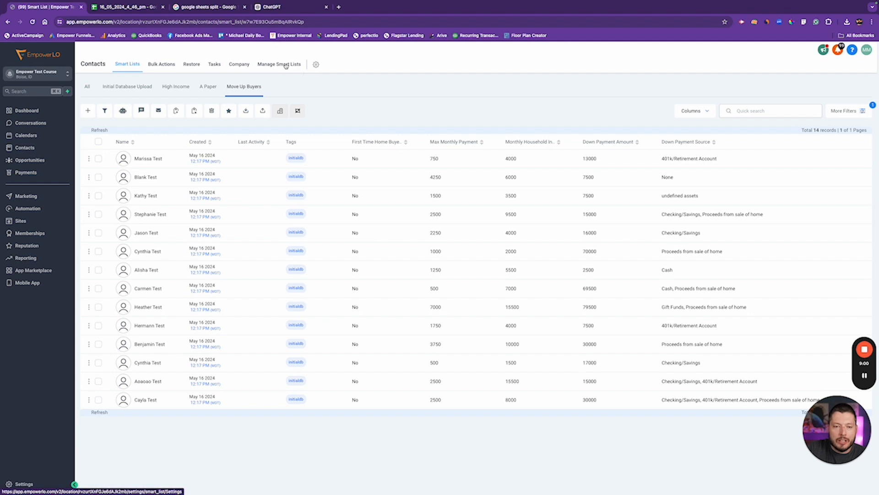
Step: Open the smart list management page and reorder Move Up Buyers to be the first list
{"action": "key", "text": "ctrl+Right"}
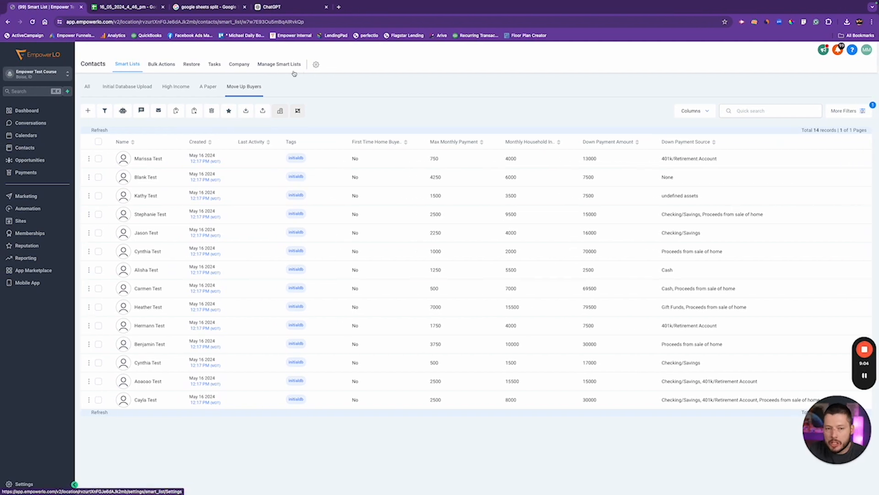
{"action": "left_click", "coordinate": [283, 64]}
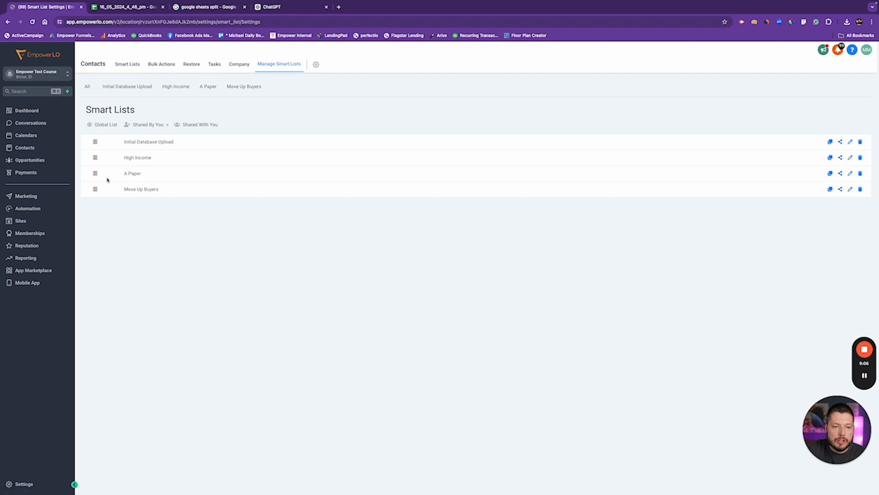
{"action": "left_click_drag", "start_coordinate": [94, 189], "coordinate": [93, 139]}
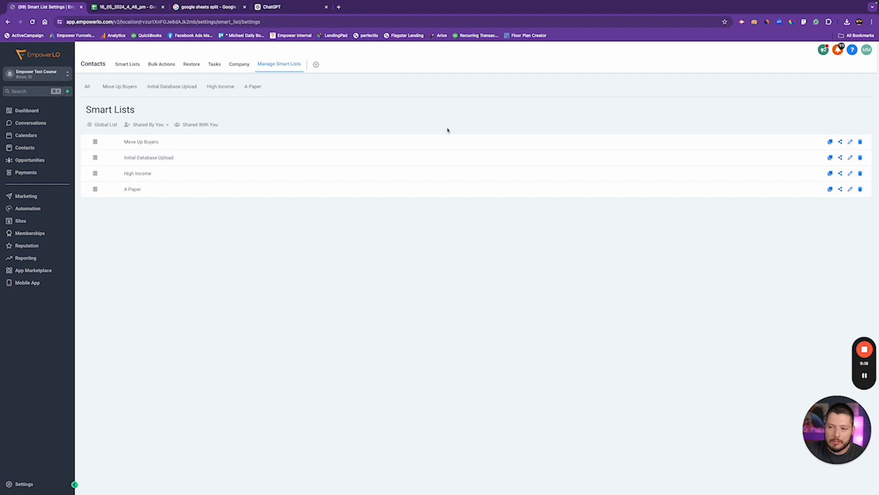
Step: Share the Move Up Buyers smart list with all users as a global list
{"action": "left_click", "coordinate": [841, 142]}
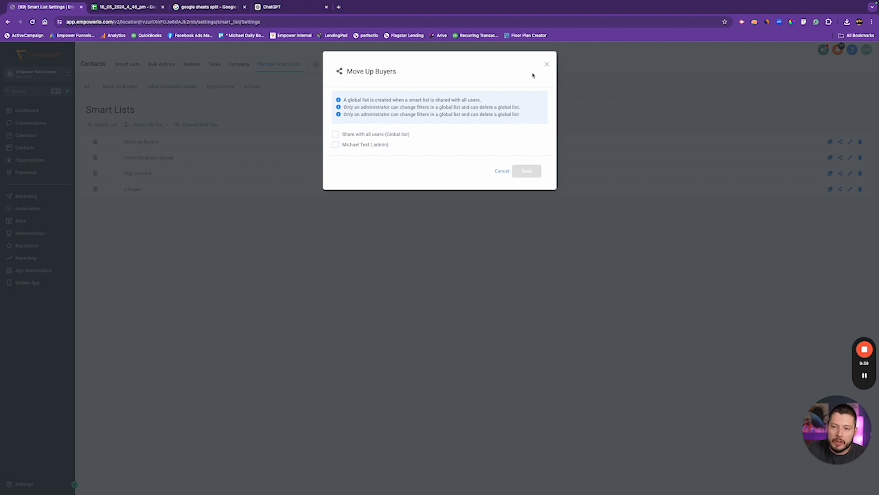
{"action": "left_click", "coordinate": [546, 64]}
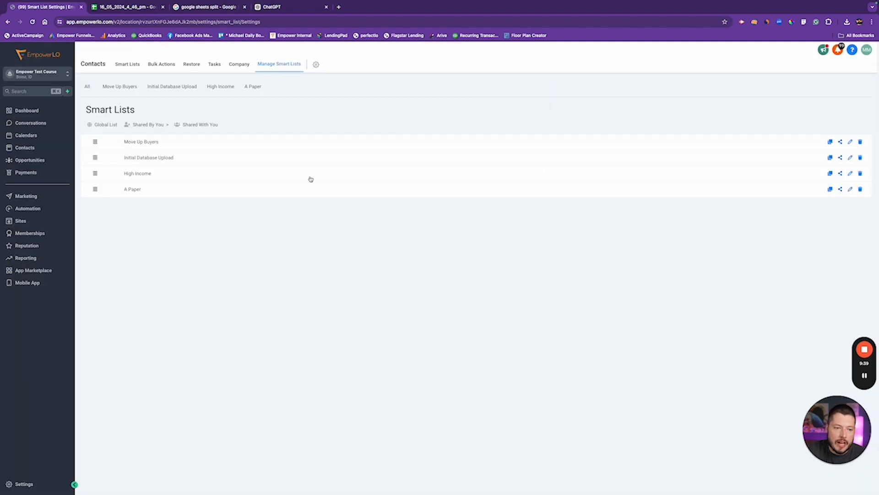
{"action": "left_click", "coordinate": [840, 141]}
{"action": "left_click", "coordinate": [336, 135]}
{"action": "left_click", "coordinate": [535, 170]}
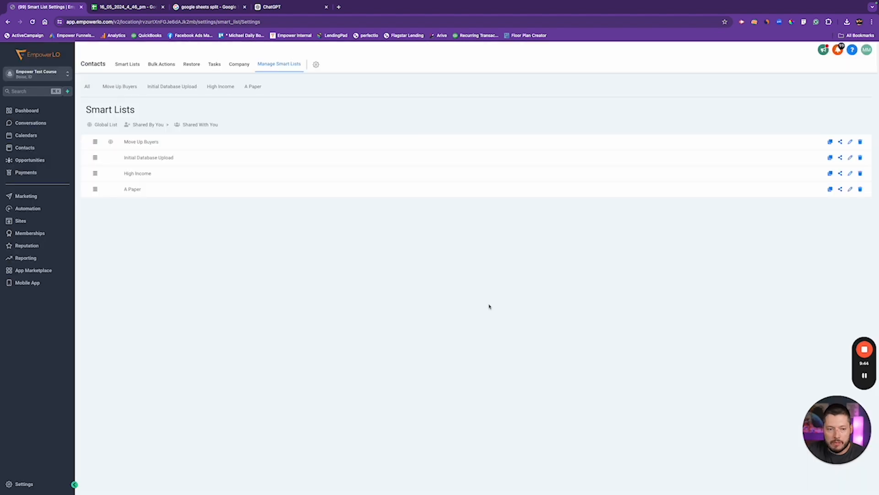
Step: Share the Initial Database Upload list with all users and place it first, ahead of Move Up Buyers
{"action": "left_click", "coordinate": [840, 158]}
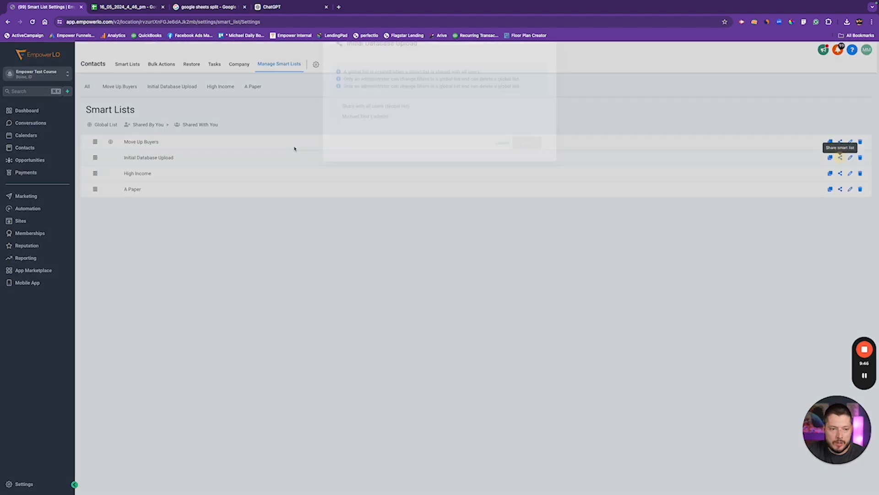
{"action": "left_click", "coordinate": [338, 133]}
{"action": "left_click", "coordinate": [532, 173]}
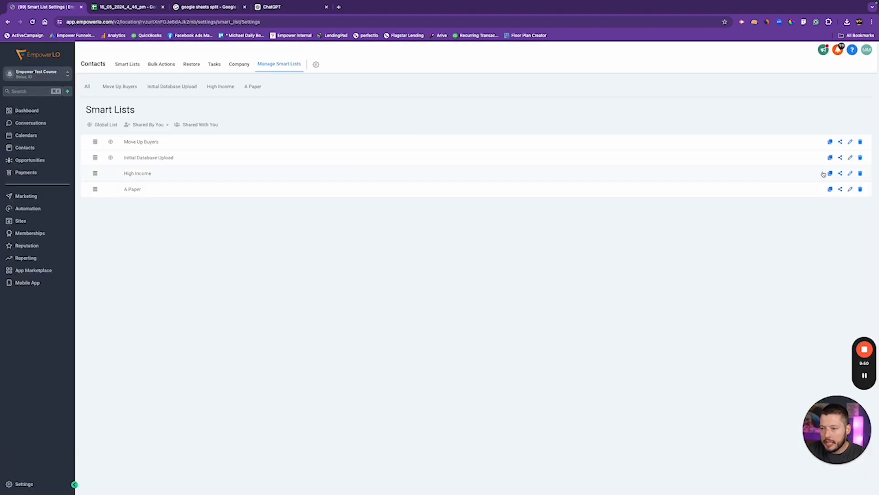
{"action": "left_click_drag", "start_coordinate": [94, 173], "coordinate": [92, 157]}
{"action": "left_click_drag", "start_coordinate": [94, 189], "coordinate": [93, 142]}
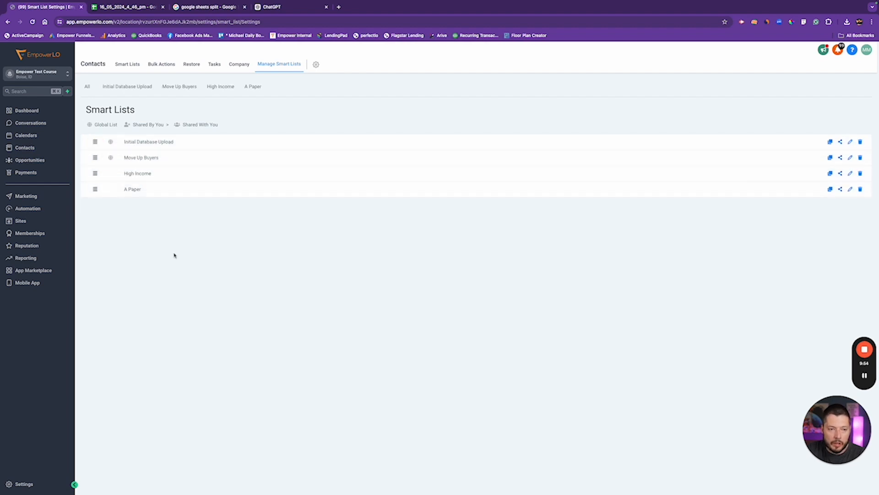
Step: View the Initial Database Upload, Move Up Buyers, High Income and A Paper lists in turn, and check the A Paper filters
{"action": "left_click", "coordinate": [130, 90]}
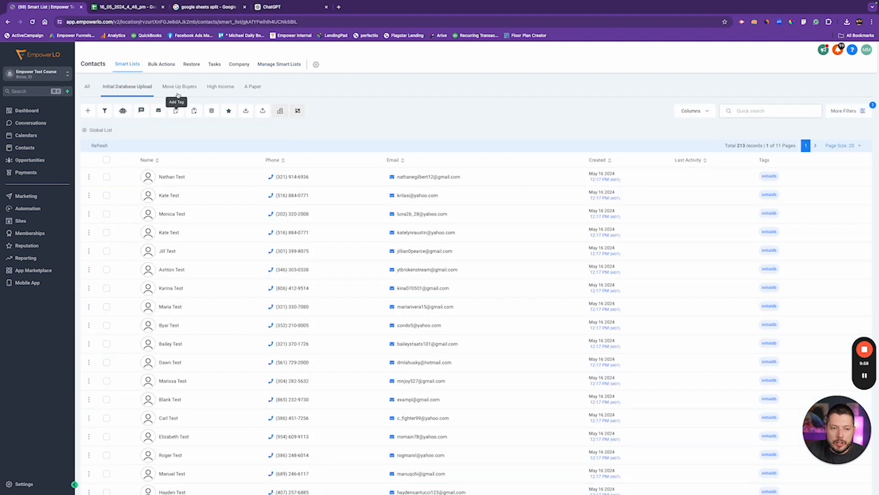
{"action": "left_click", "coordinate": [179, 87]}
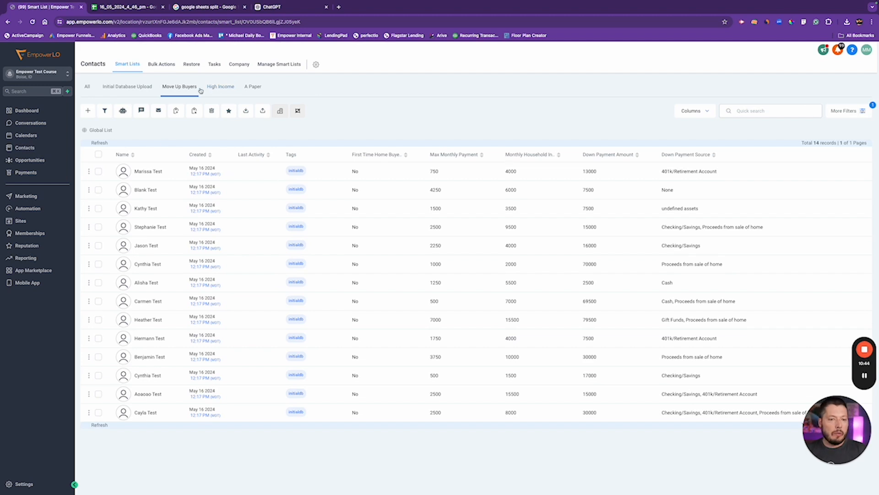
{"action": "left_click", "coordinate": [215, 87]}
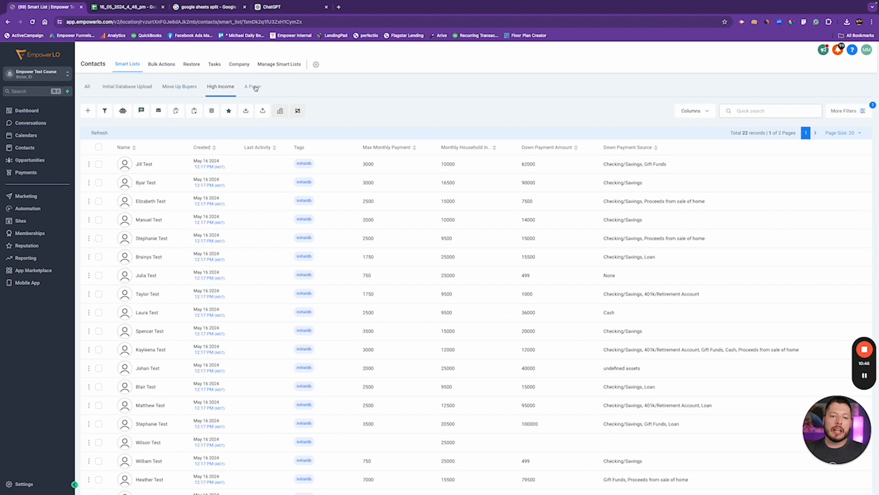
{"action": "left_click", "coordinate": [255, 87]}
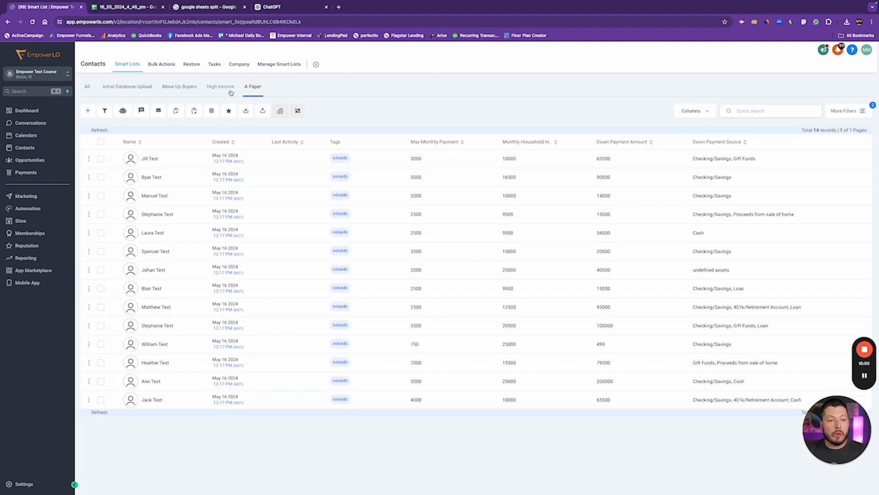
{"action": "left_click", "coordinate": [862, 110]}
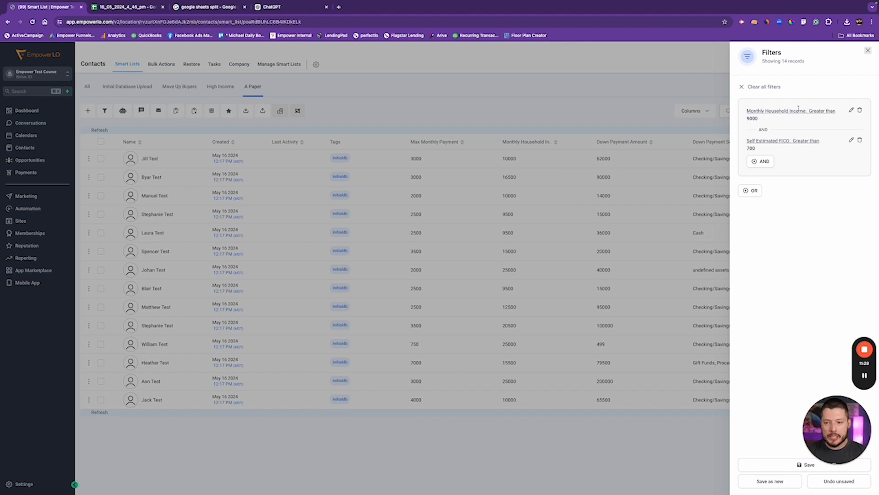
{"action": "left_click", "coordinate": [868, 50]}
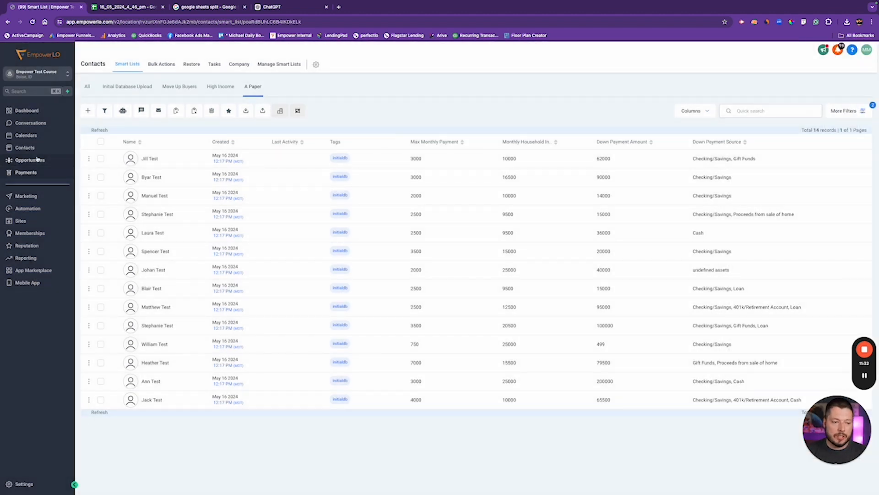
Step: Open the opportunity filters and examine the Owner and Status filter options
{"action": "left_click", "coordinate": [50, 159]}
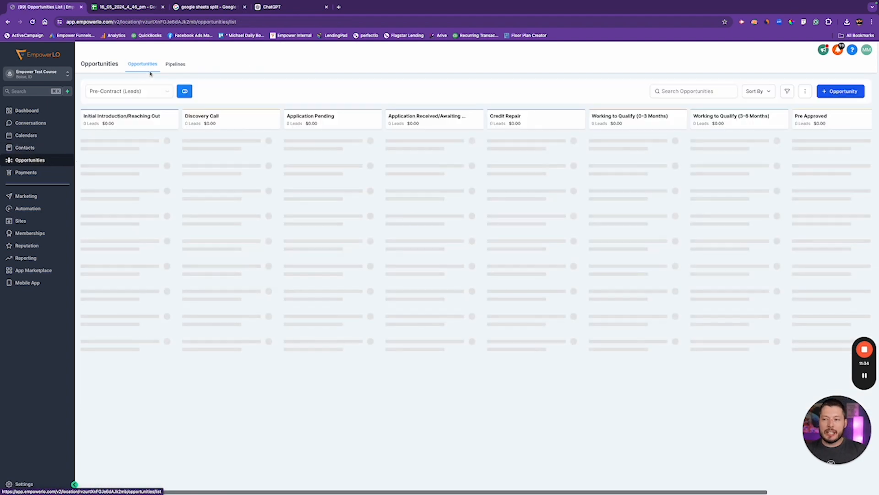
{"action": "left_click", "coordinate": [788, 91]}
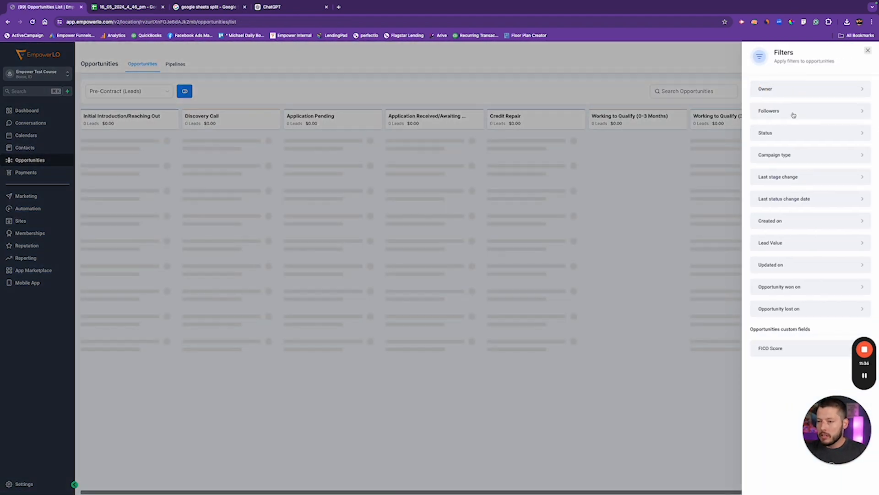
{"action": "left_click", "coordinate": [812, 87]}
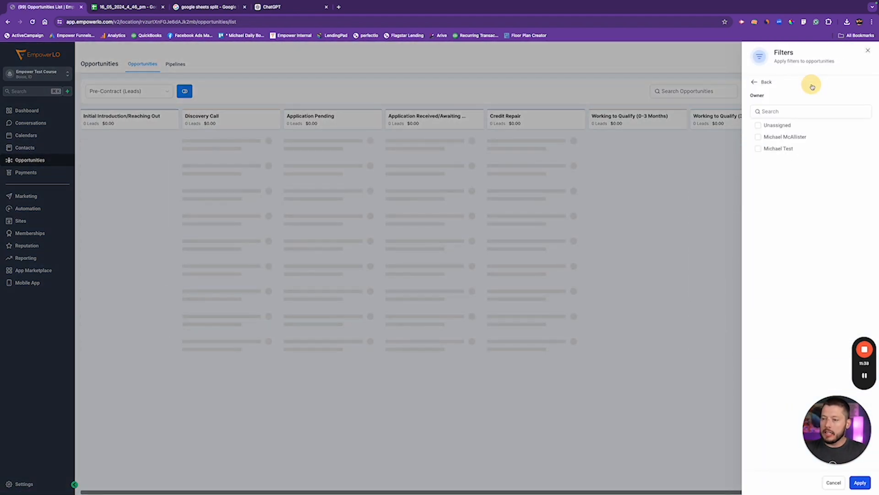
{"action": "left_click", "coordinate": [763, 81]}
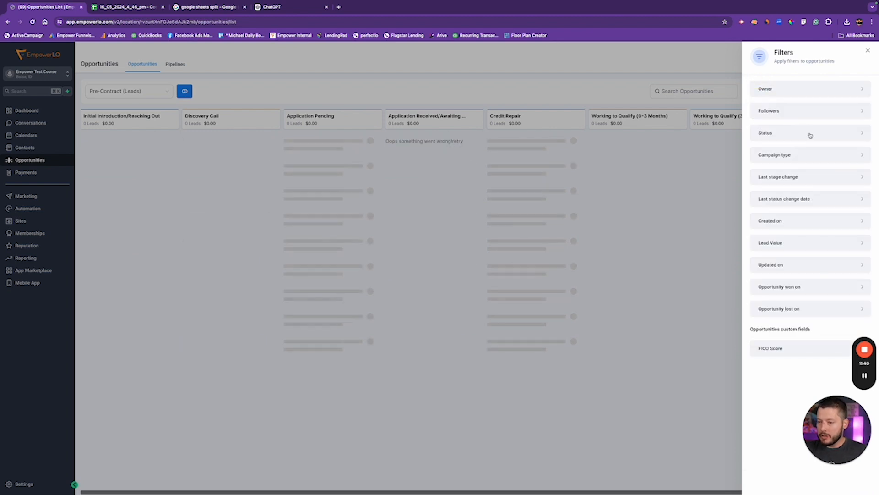
{"action": "left_click", "coordinate": [810, 134]}
{"action": "left_click", "coordinate": [758, 109]}
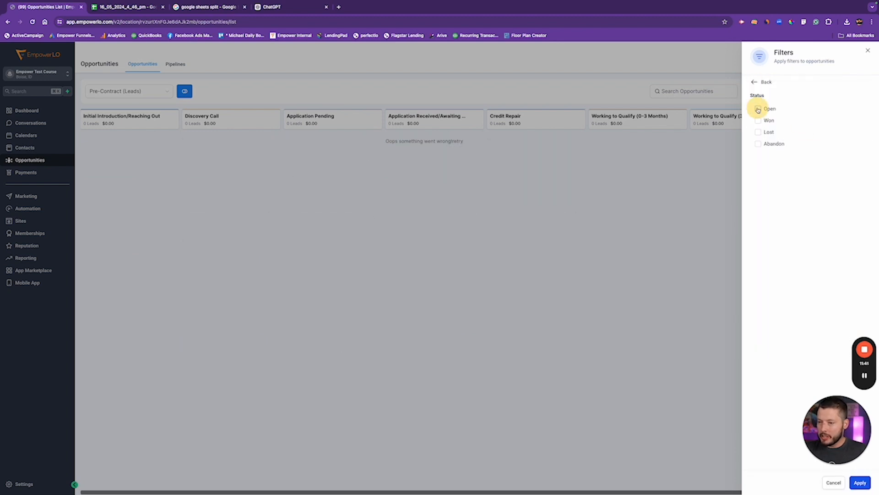
{"action": "left_click", "coordinate": [761, 82]}
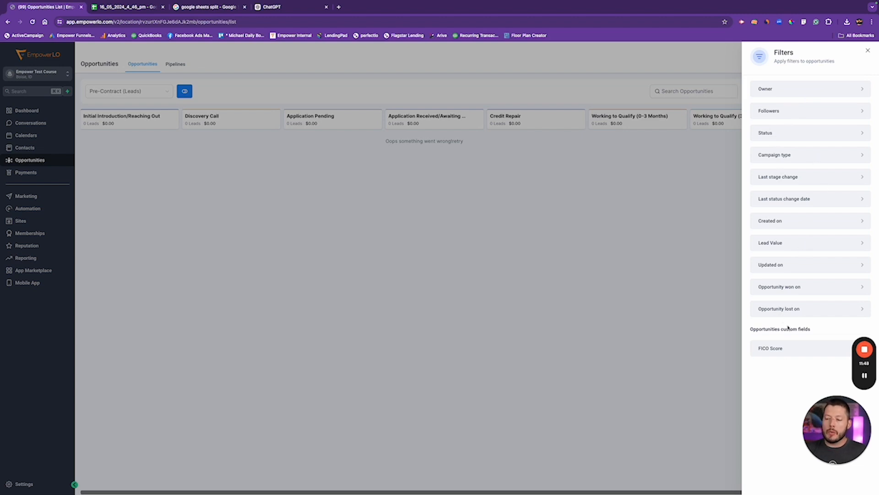
Step: Explore the FICO Score opportunity filter, choosing the Lesser than condition and activating its value entry
{"action": "left_click", "coordinate": [797, 348]}
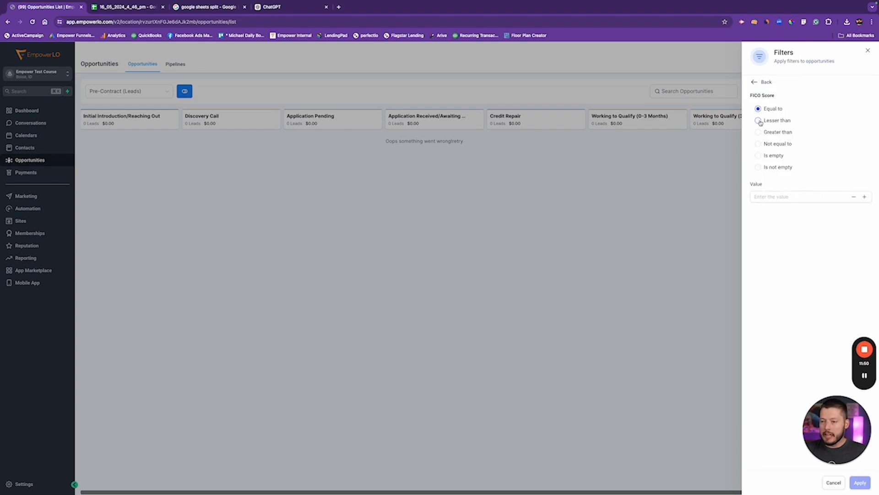
{"action": "left_click", "coordinate": [759, 120]}
{"action": "left_click", "coordinate": [786, 196]}
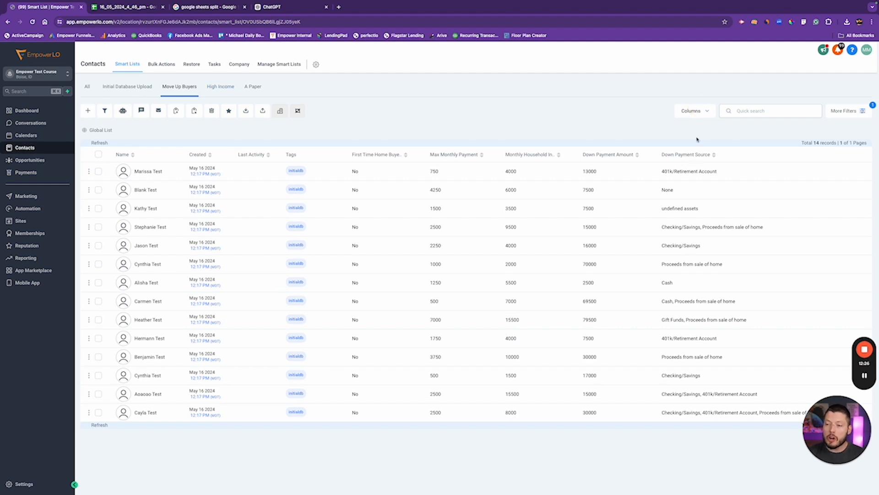
Step: Browse the columns available for the Move Up Buyers smart list
{"action": "left_click", "coordinate": [695, 110]}
{"action": "scroll", "coordinate": [691, 211], "scroll_direction": "down", "scroll_amount": 3}
{"action": "scroll", "coordinate": [691, 218], "scroll_direction": "down", "scroll_amount": 2}
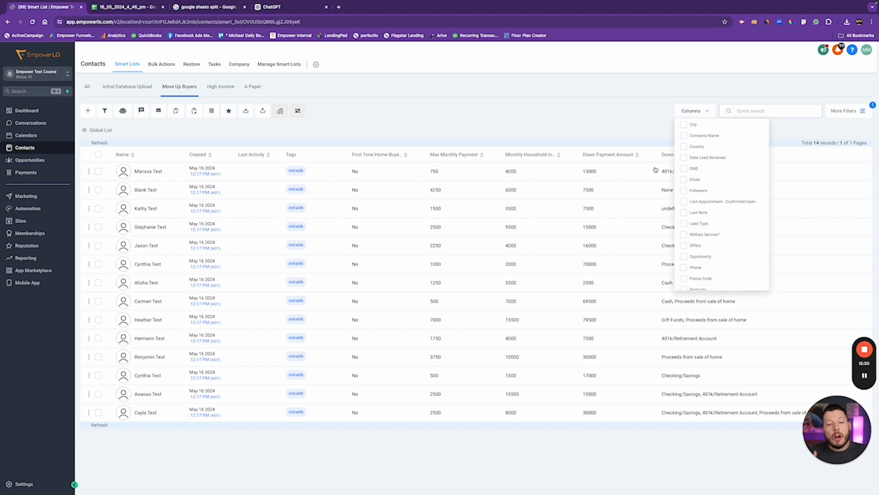